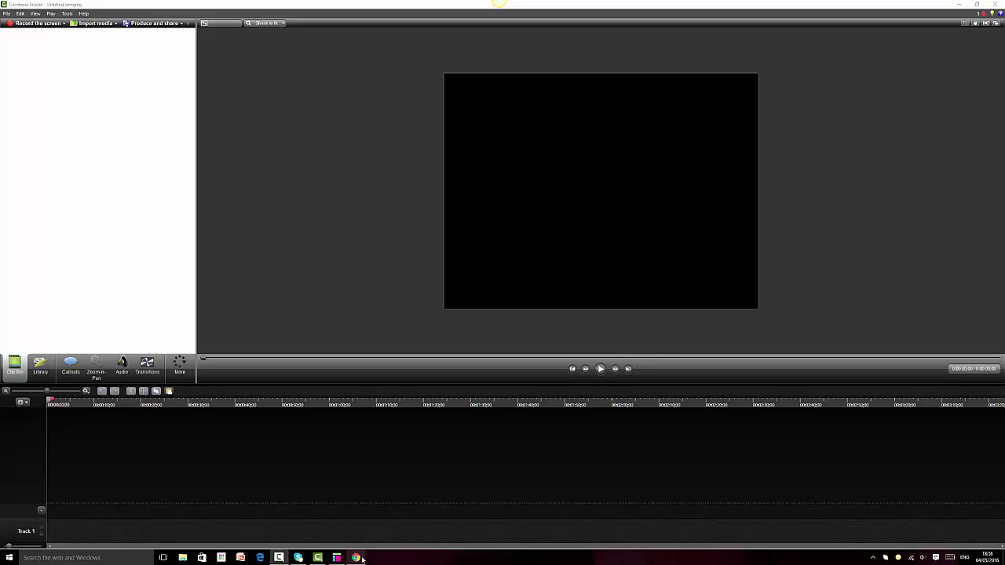
# - Bring the Chrome window showing the 360Carer prototype home page to the front
pyautogui.click(361, 559)
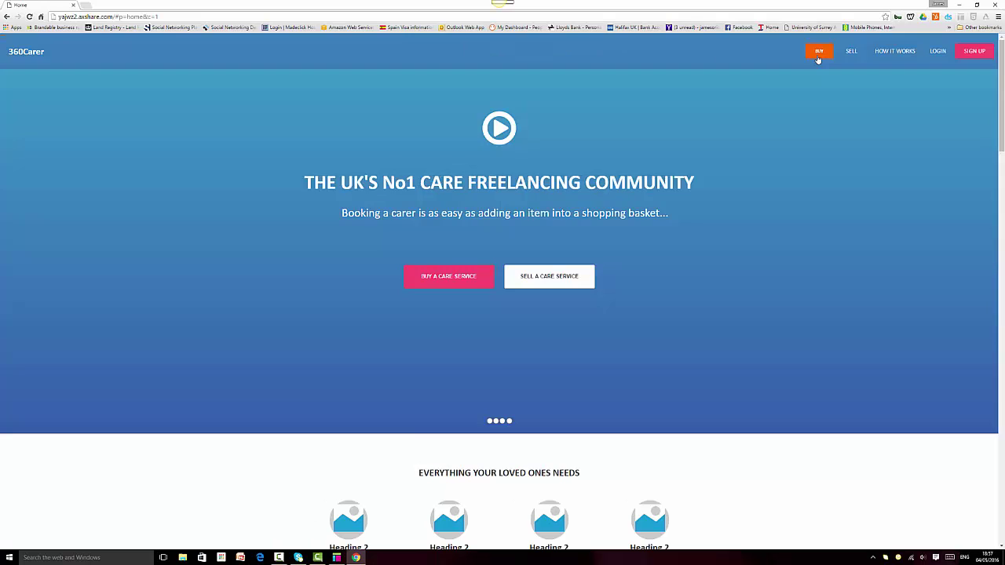
# - Open and close the 'Start your search for a Carer' popup from the BUY menu
pyautogui.click(818, 54)
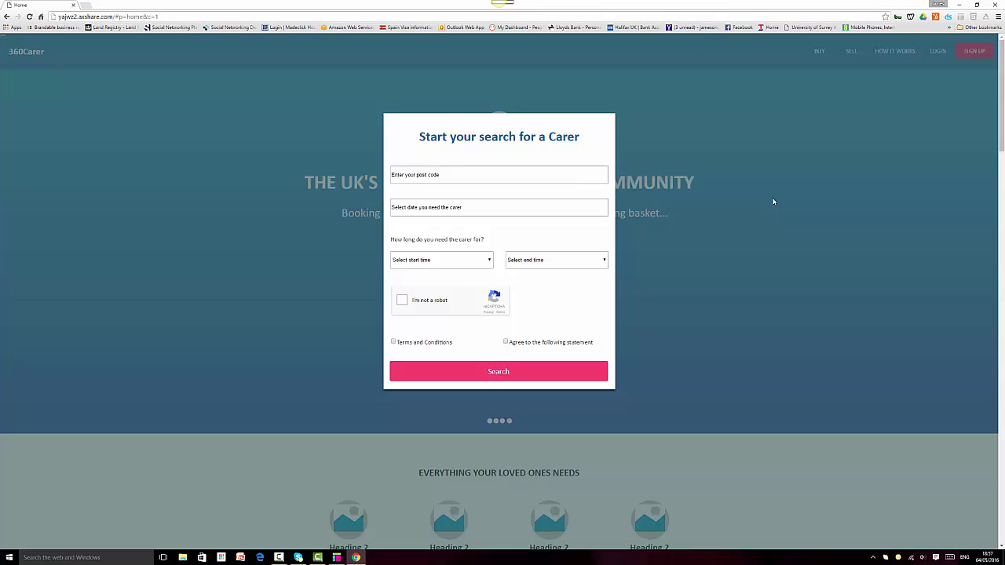
pyautogui.click(773, 202)
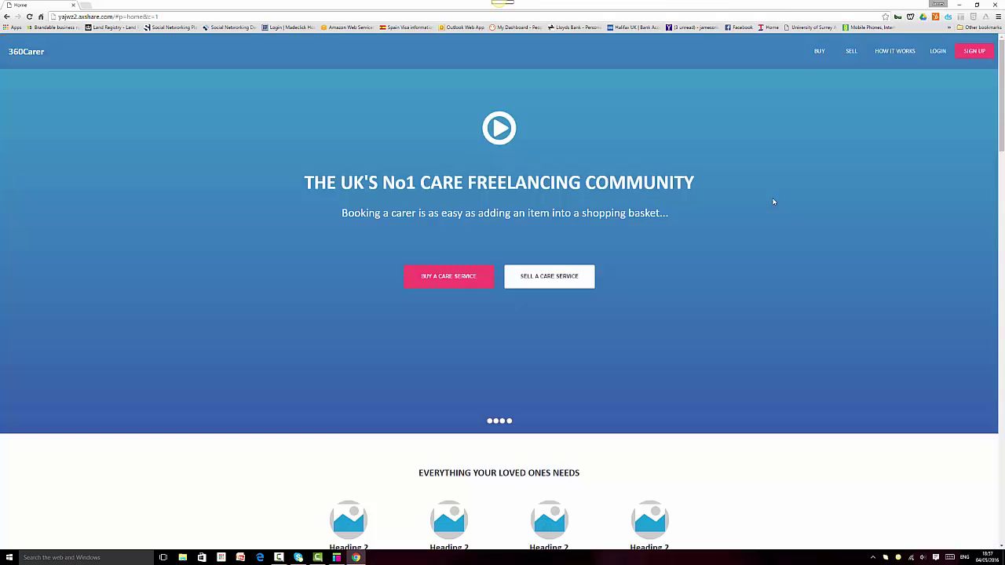
pyautogui.click(815, 51)
pyautogui.click(792, 263)
# - Open the carer search popup from BUY A CARE SERVICE, close it, and return to Axure
pyautogui.click(458, 282)
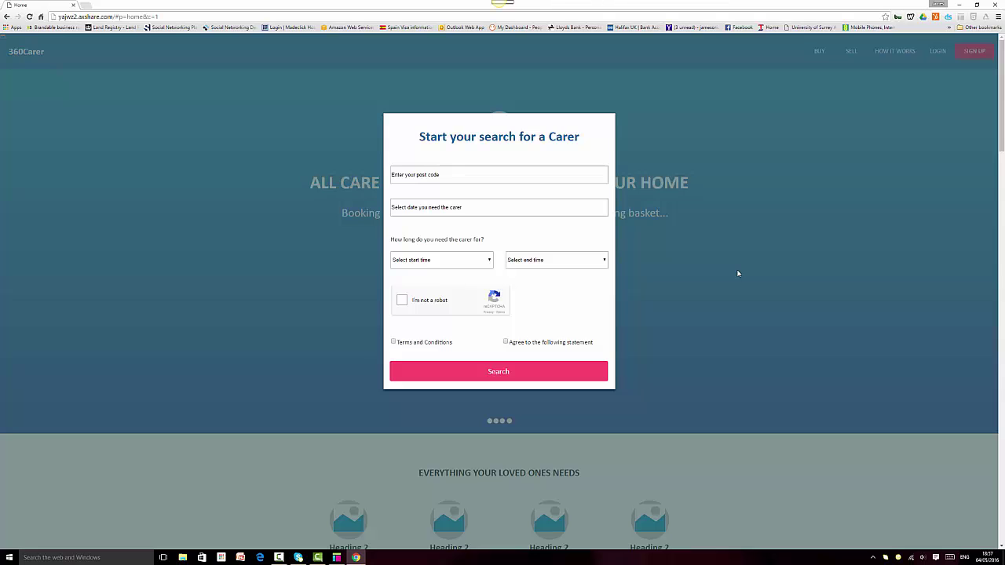
pyautogui.click(738, 273)
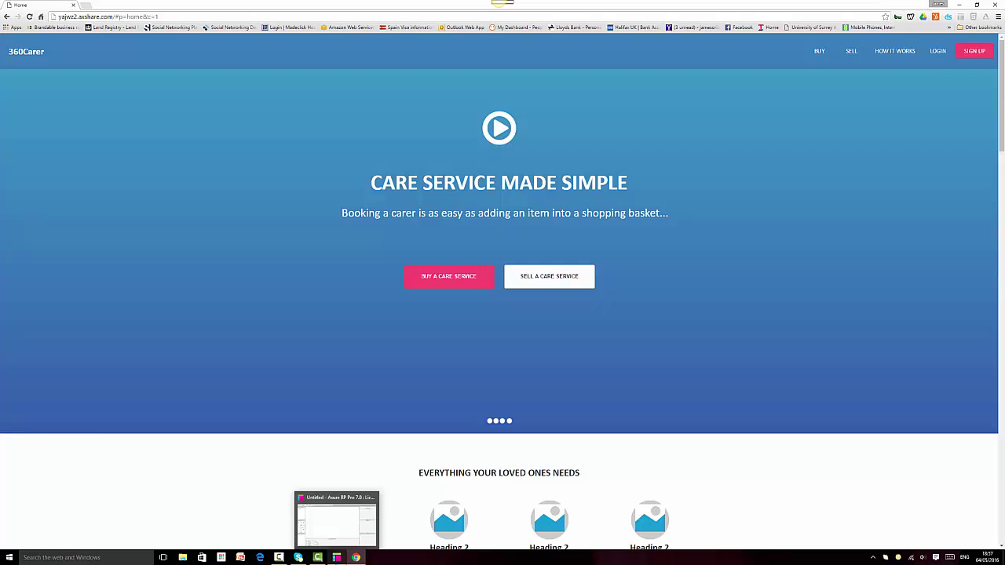
pyautogui.click(336, 558)
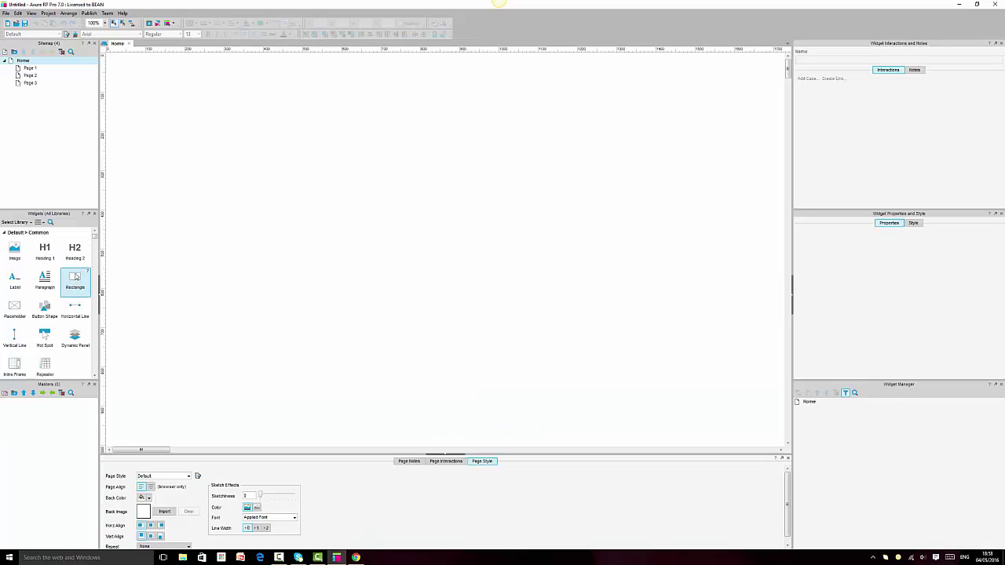
# - Draw a rectangle on the Home page and size it to 1000 by 840
pyautogui.moveTo(76, 280); pyautogui.dragTo(108, 55)
pyautogui.moveTo(184, 92); pyautogui.dragTo(561, 381)
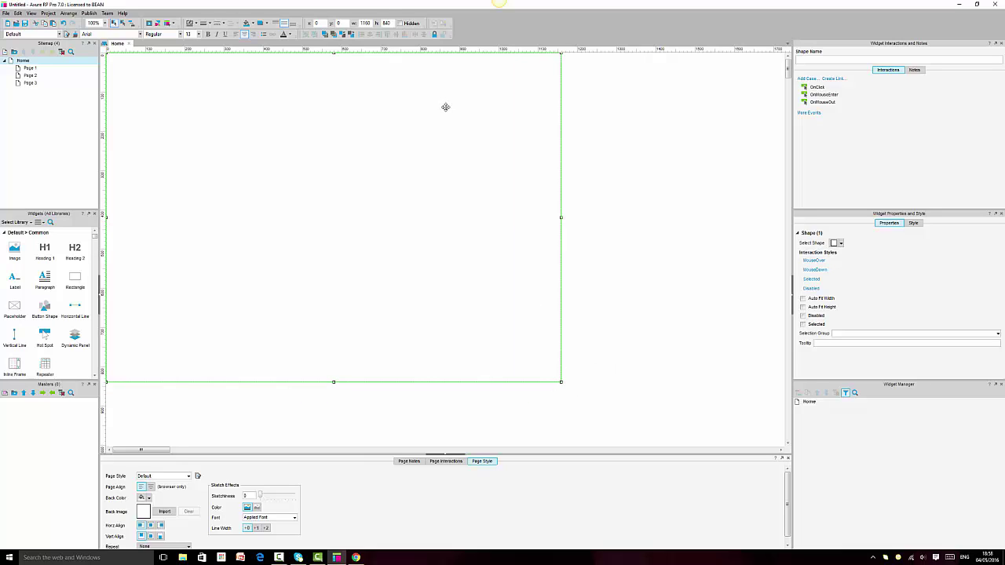
pyautogui.doubleClick(365, 23)
pyautogui.write('100')
pyautogui.press('Return')
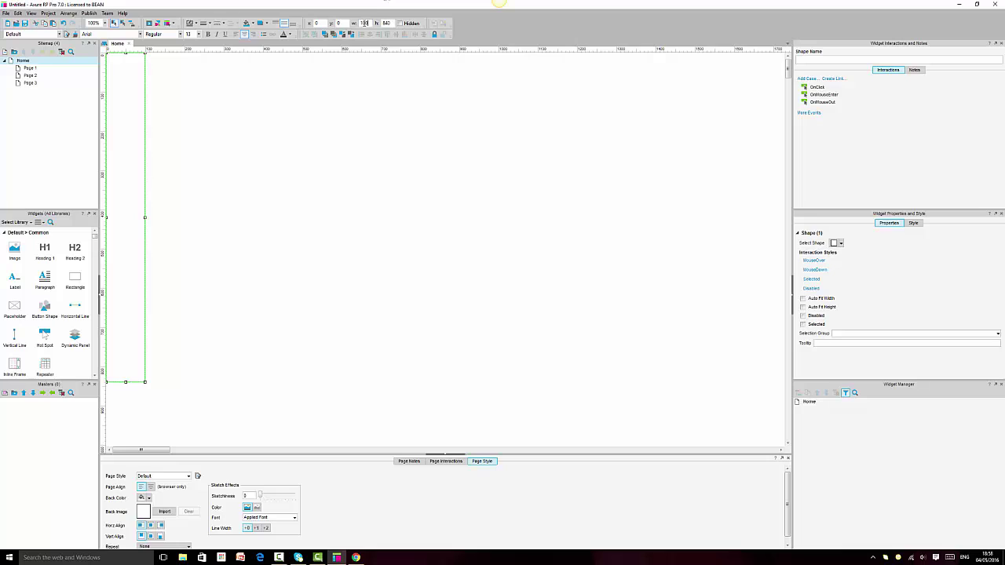
pyautogui.write('0')
pyautogui.press('Return')
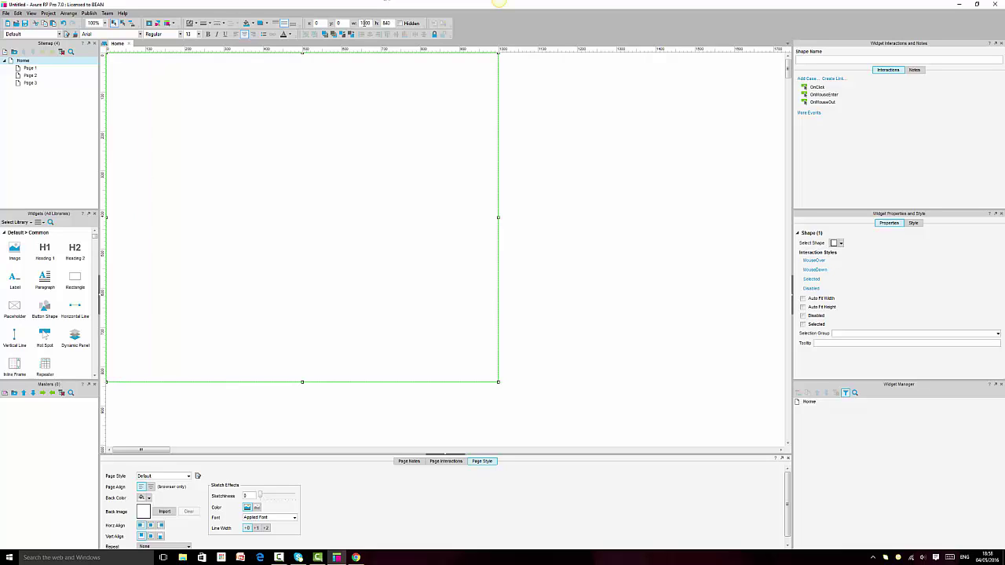
# - Fill the rectangle solid blue and set the page alignment to centre
pyautogui.click(247, 23)
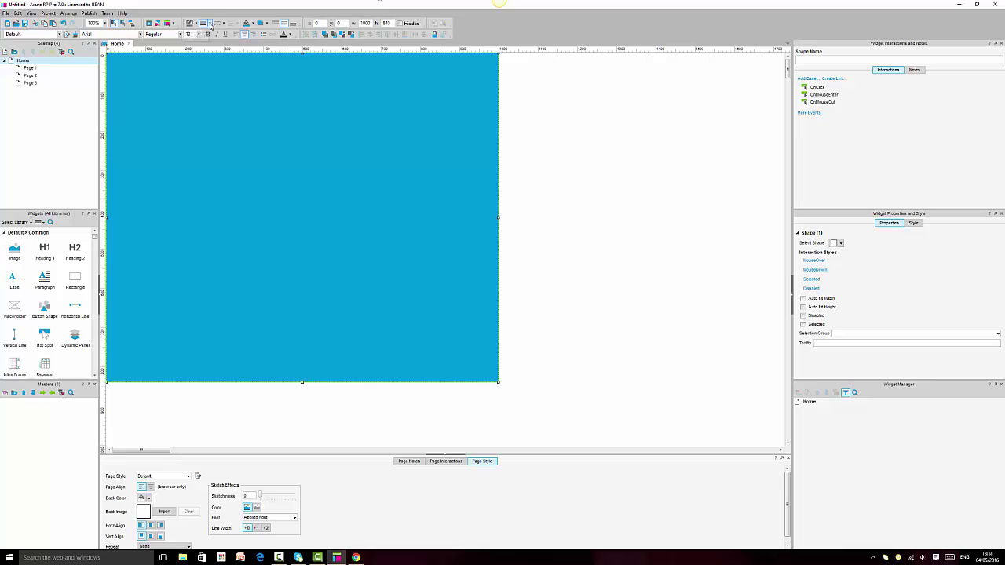
pyautogui.click(608, 194)
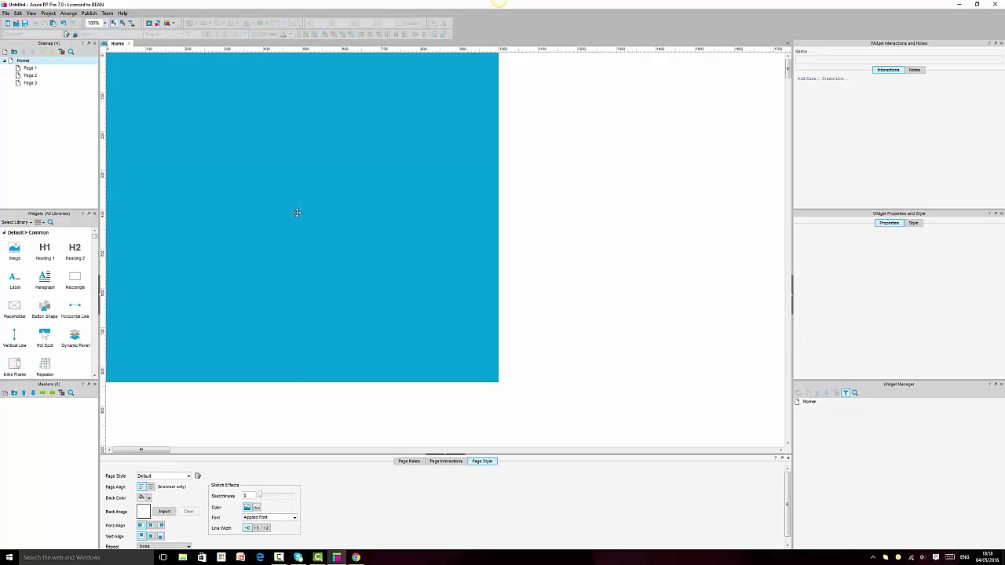
pyautogui.click(25, 22)
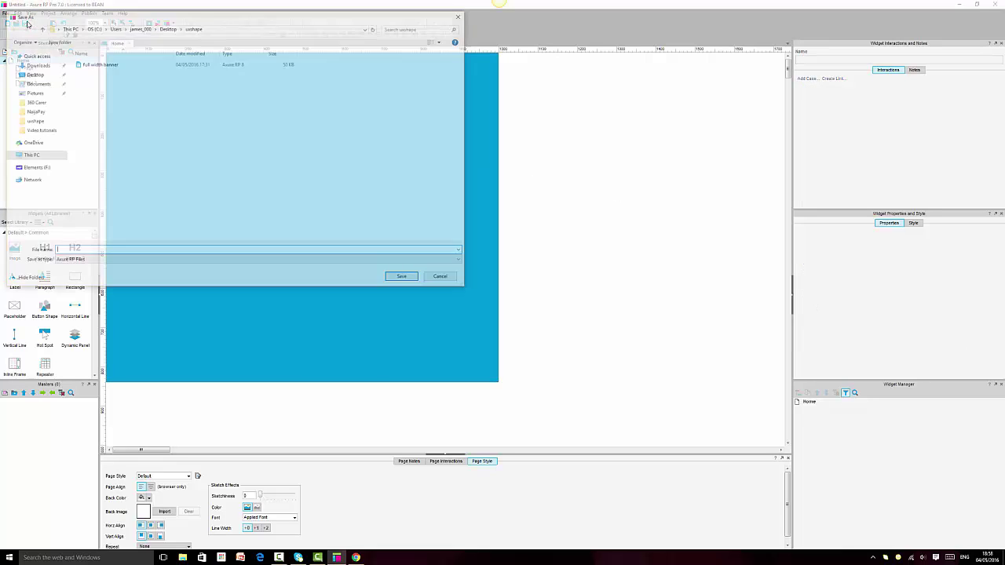
pyautogui.click(441, 278)
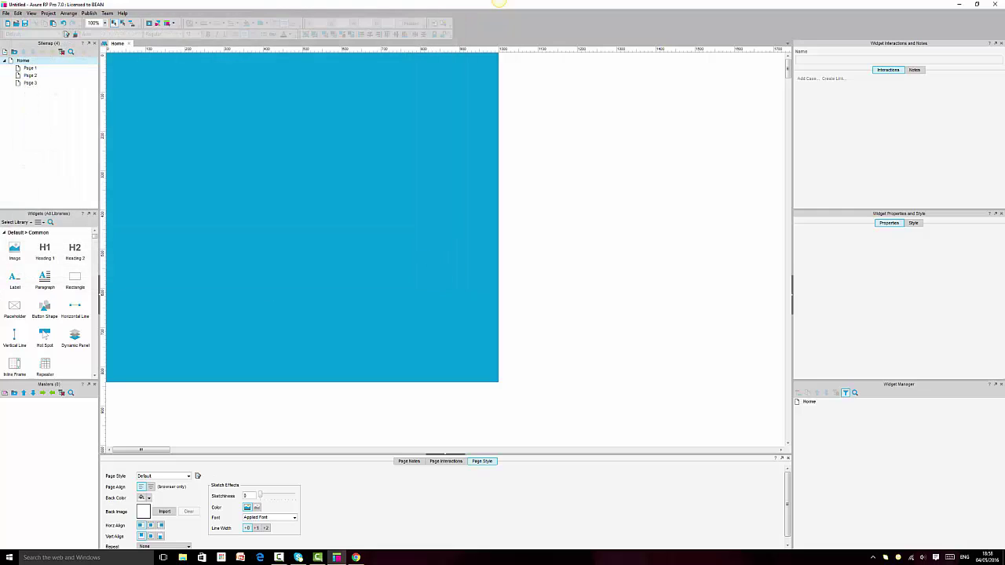
pyautogui.click(150, 487)
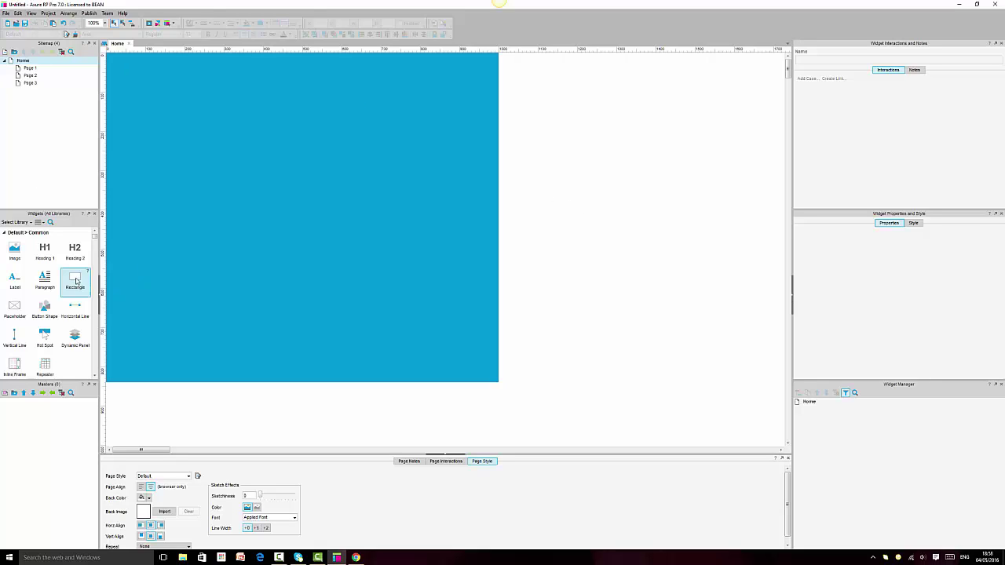
# - Add a white rectangle on the blue backdrop and resize it to 450 by 470
pyautogui.moveTo(75, 280); pyautogui.dragTo(236, 108)
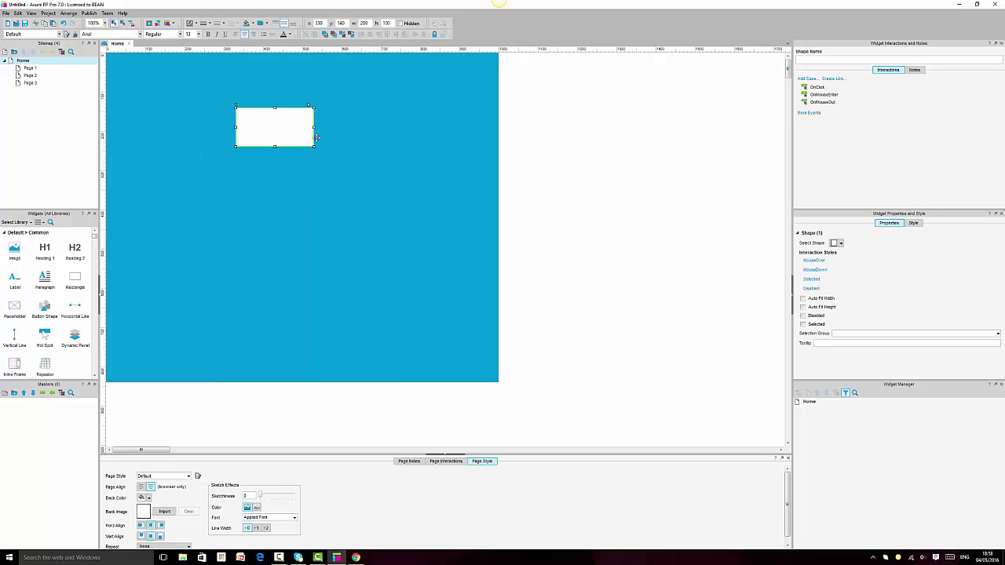
pyautogui.moveTo(313, 147); pyautogui.dragTo(389, 292)
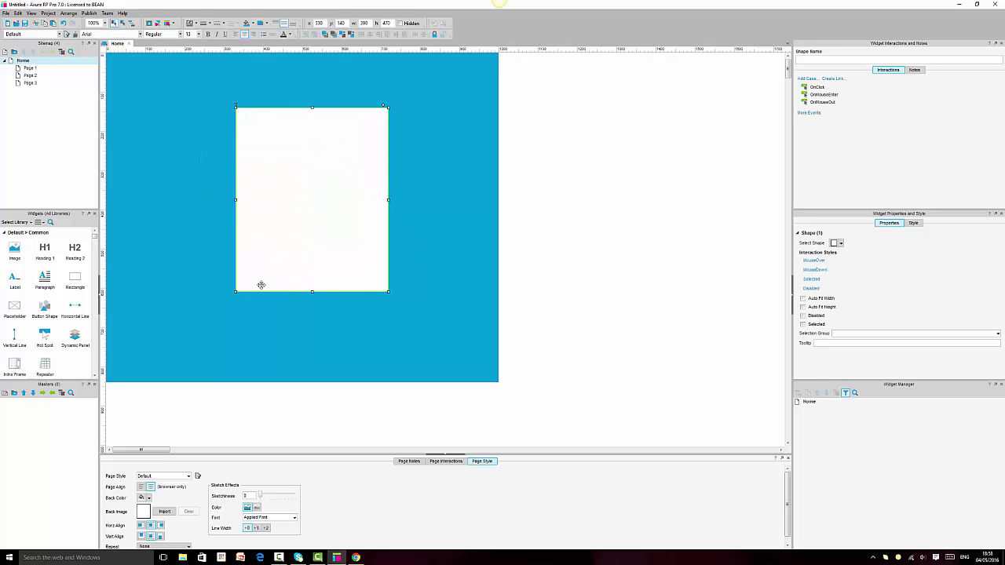
pyautogui.moveTo(235, 292); pyautogui.dragTo(212, 292)
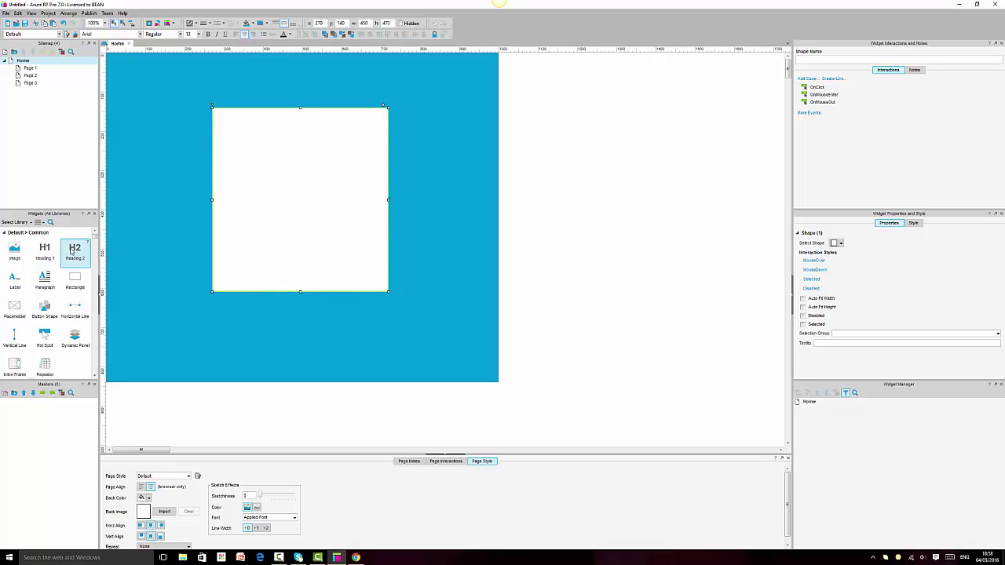
pyautogui.moveTo(72, 250); pyautogui.dragTo(298, 194)
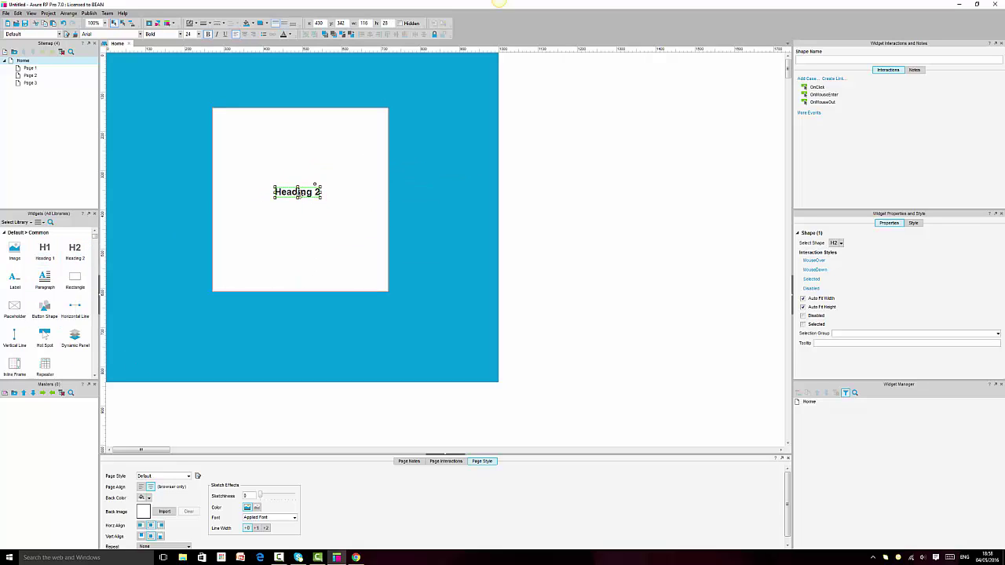
pyautogui.press('Delete')
pyautogui.click(300, 194)
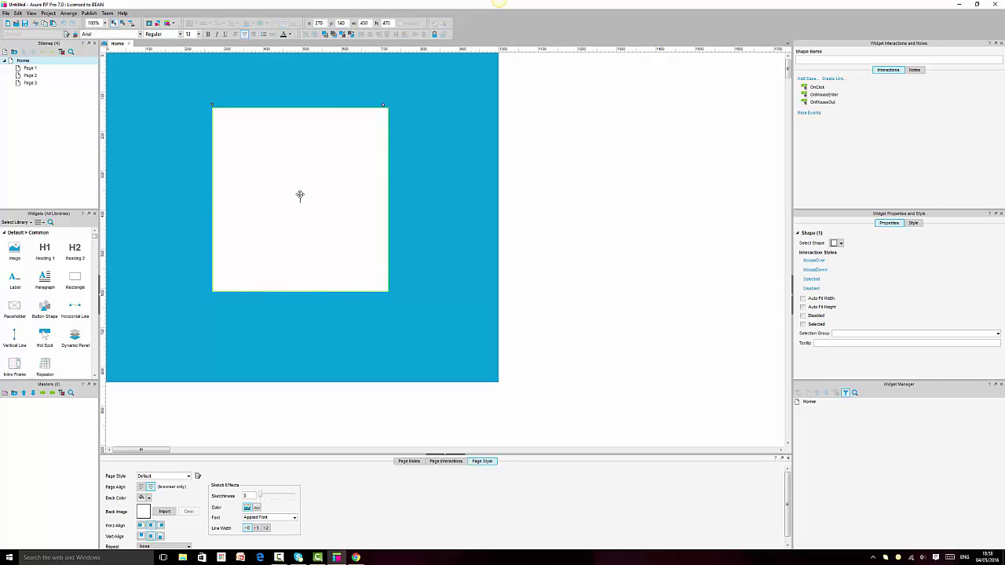
# - Type 'Pop up Modal Dialog Box' into the white box
pyautogui.write('Pop up mOdal Box')
pyautogui.doubleClick(301, 199)
pyautogui.write('mood')
pyautogui.press('End')
pyautogui.press('BackSpace')
pyautogui.press('BackSpace')
pyautogui.press('BackSpace')
pyautogui.write('Dialog Box')
pyautogui.press('Escape')
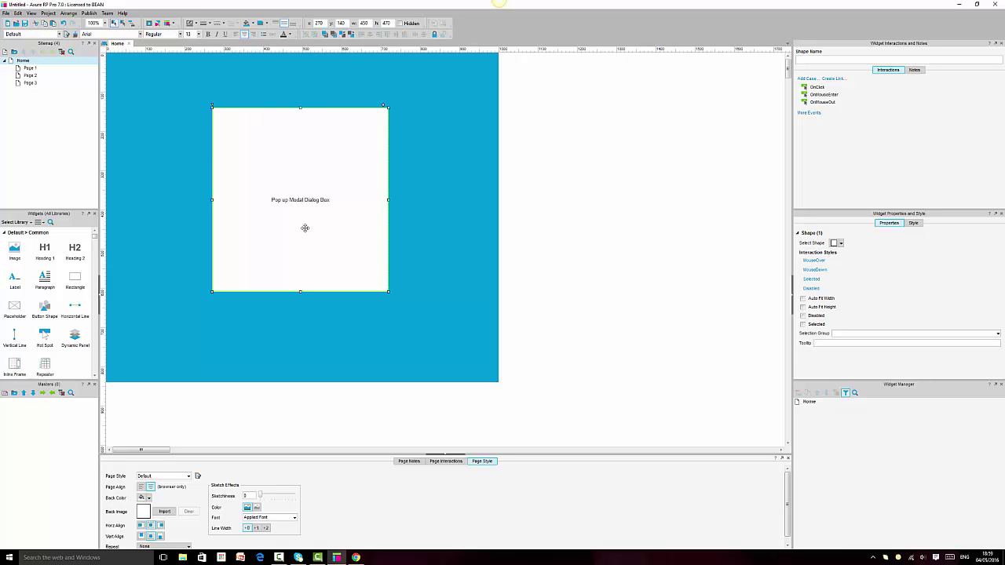
# - Make the box's text bold at font size 25, then reselect the box
pyautogui.click(207, 35)
pyautogui.write('40')
pyautogui.press('Return')
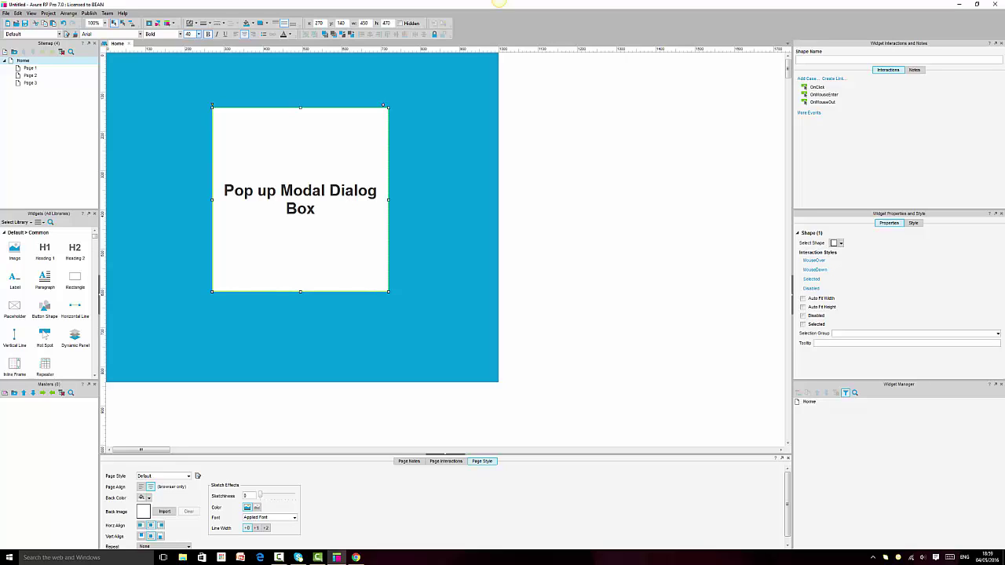
pyautogui.write('30')
pyautogui.press('Return')
pyautogui.write('25')
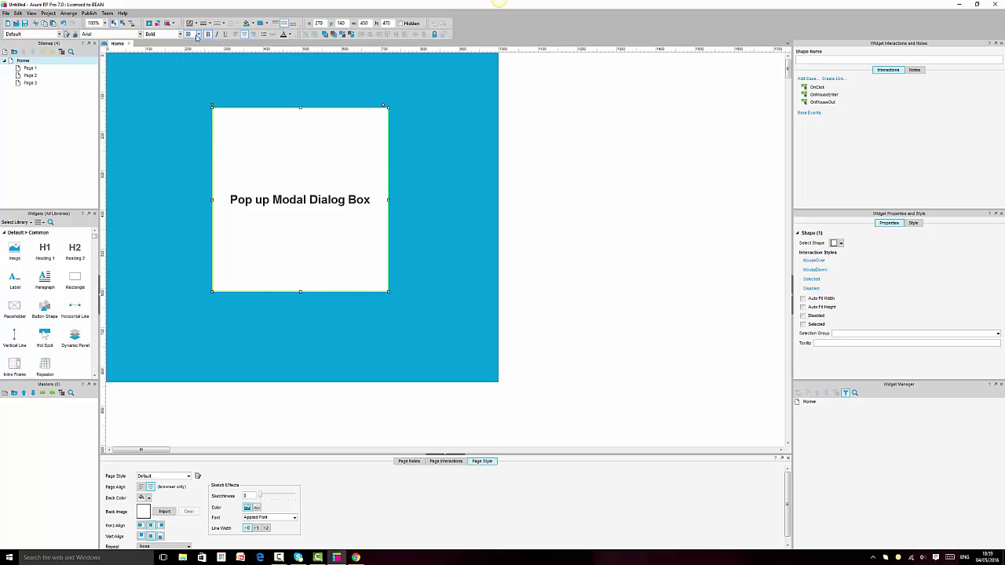
pyautogui.press('Return')
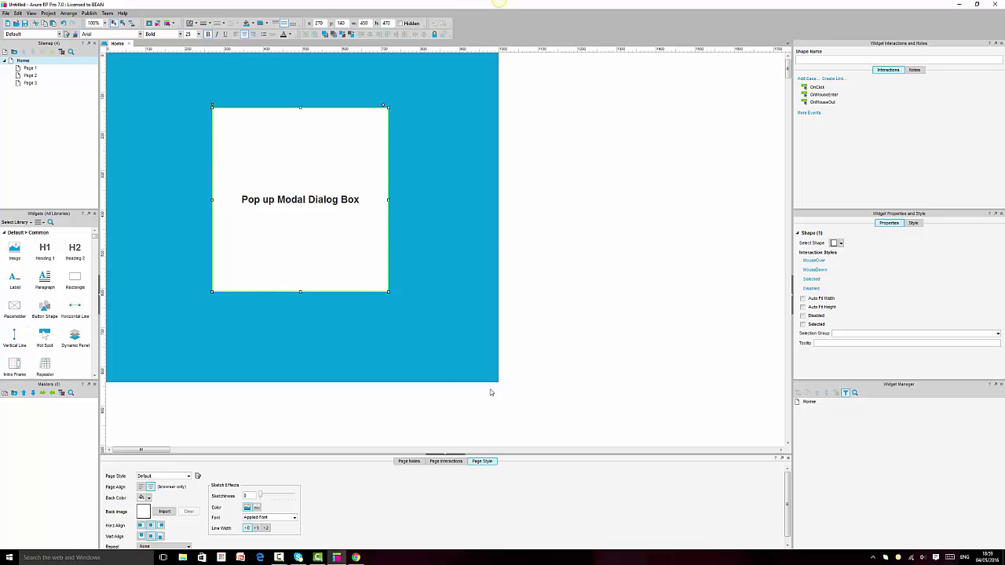
pyautogui.click(552, 262)
pyautogui.click(327, 163)
pyautogui.hotkey('ctrl', 's')
pyautogui.click(444, 279)
pyautogui.click(620, 221)
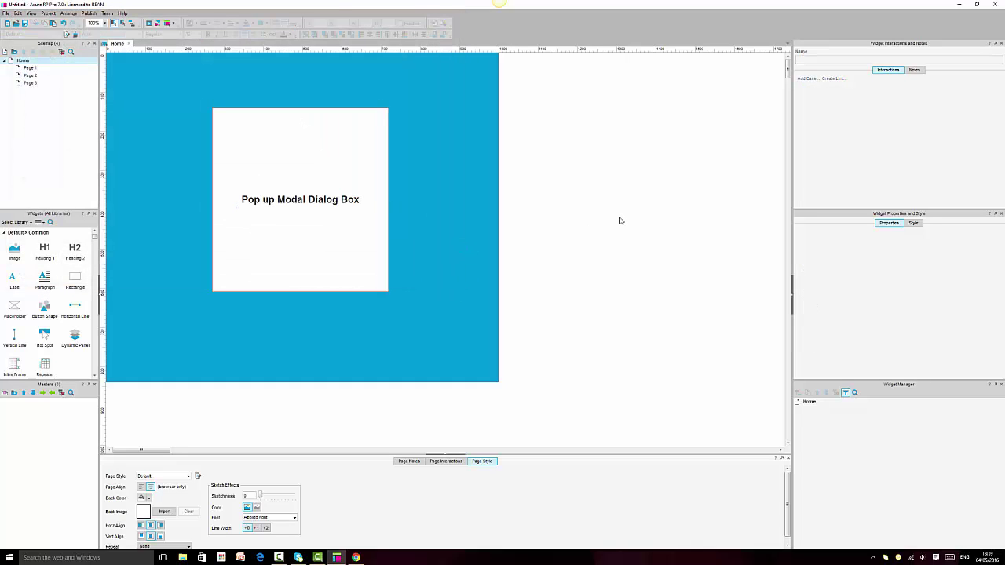
pyautogui.click(345, 159)
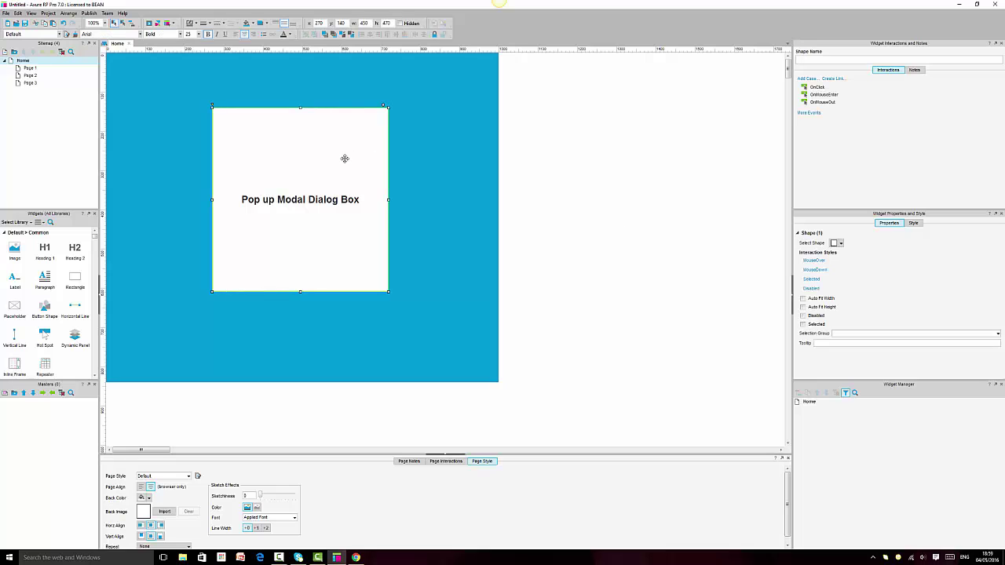
# - Convert the white box to a dynamic panel and rename it 'popupmodal dialog'
pyautogui.rightClick(345, 159)
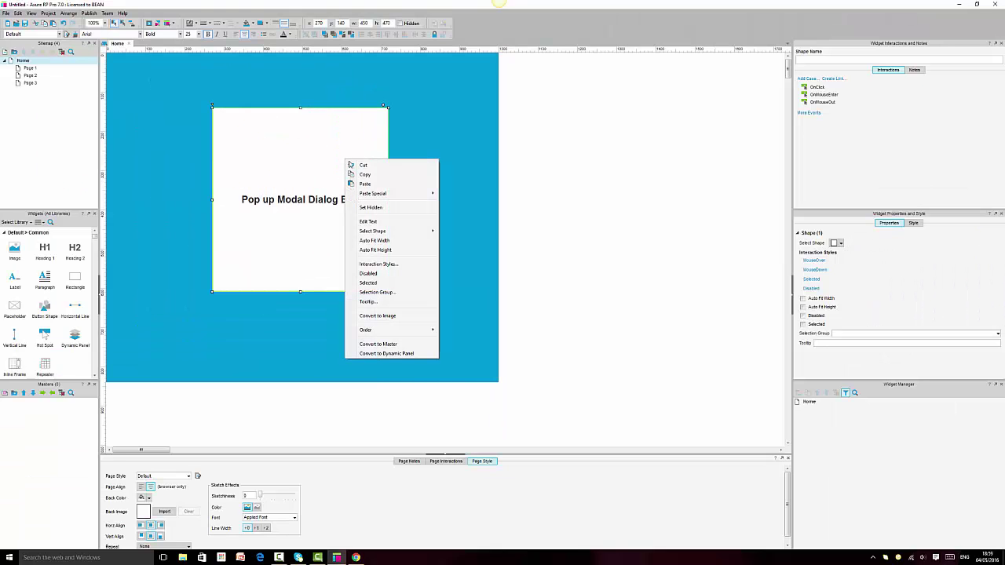
pyautogui.click(412, 354)
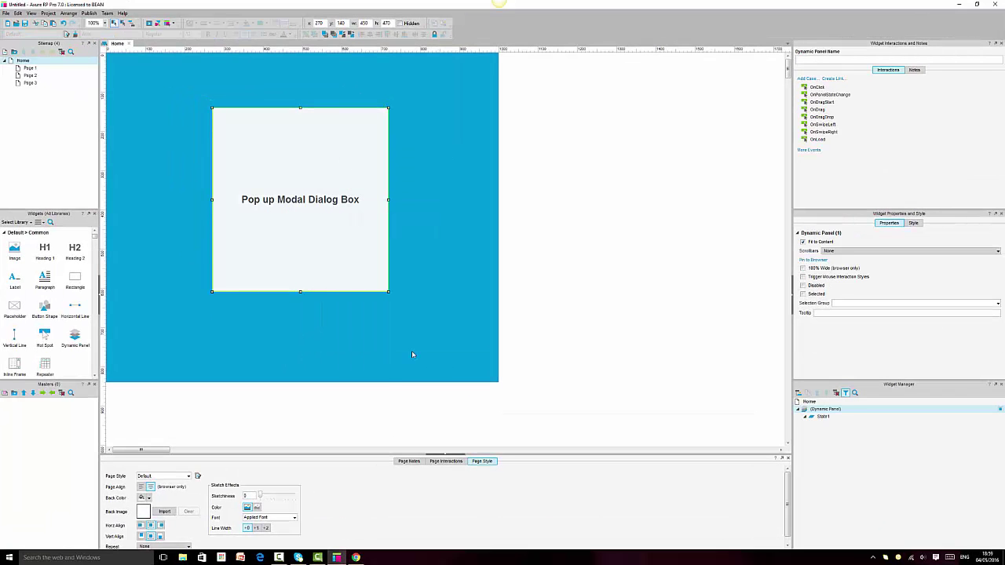
pyautogui.doubleClick(827, 411)
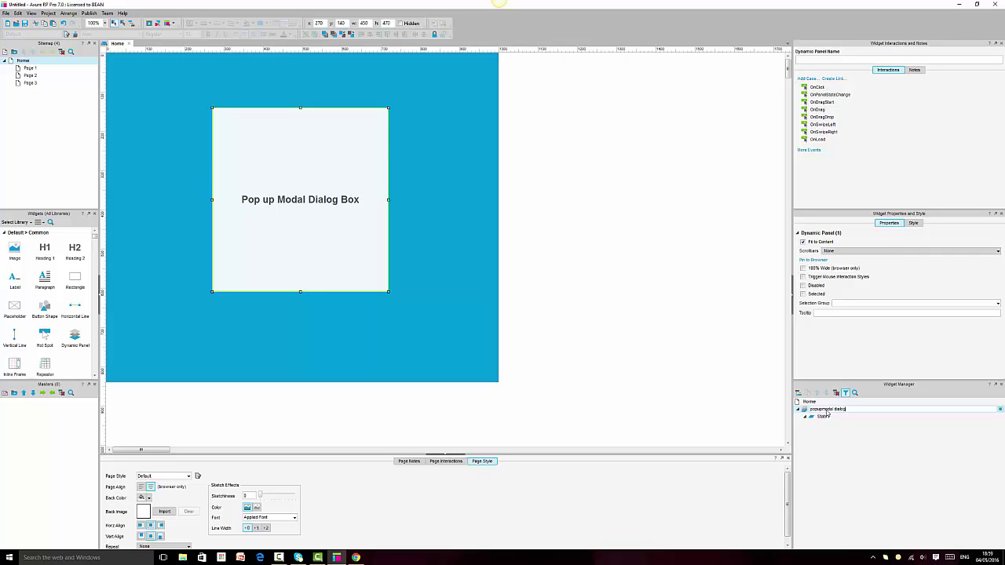
pyautogui.click(672, 322)
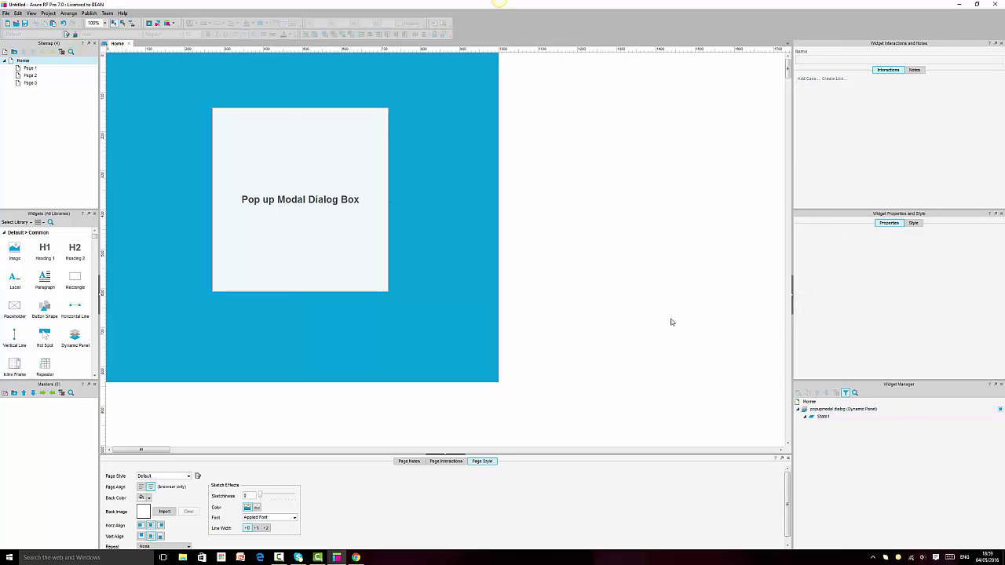
pyautogui.click(362, 201)
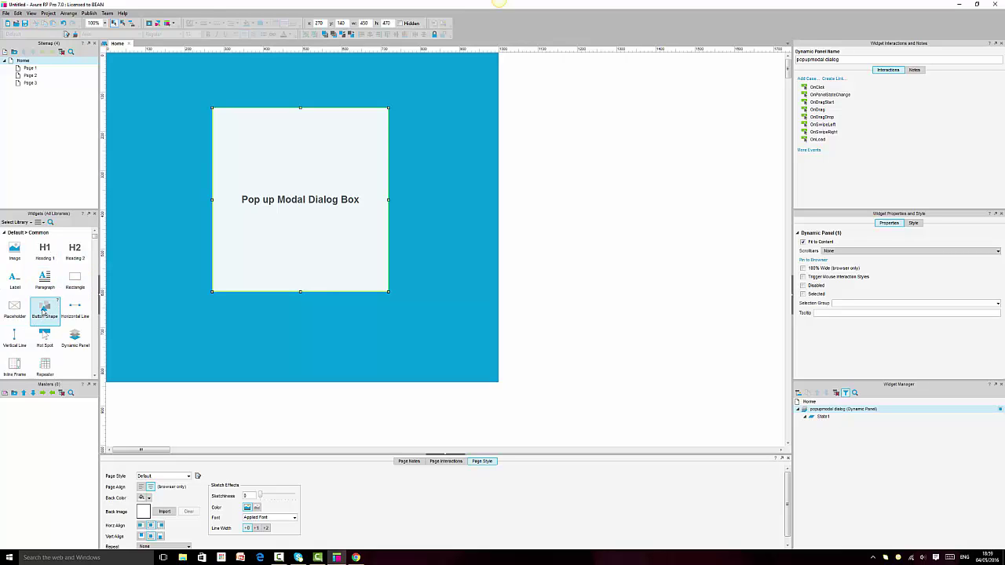
# - Place a 450-wide button above the panel with a dark charcoal fill and light text
pyautogui.moveTo(44, 311); pyautogui.dragTo(363, 118)
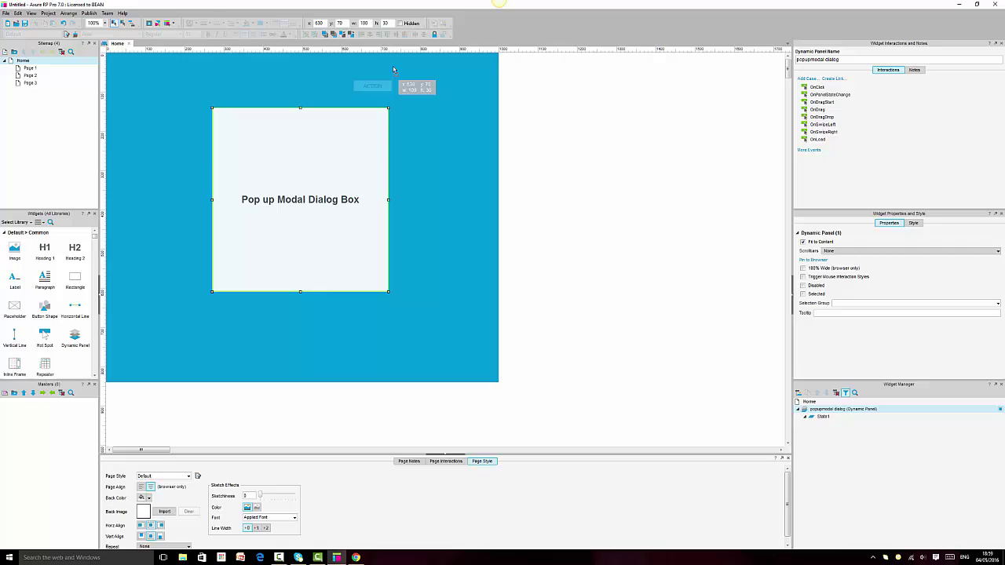
pyautogui.moveTo(393, 70); pyautogui.dragTo(212, 76)
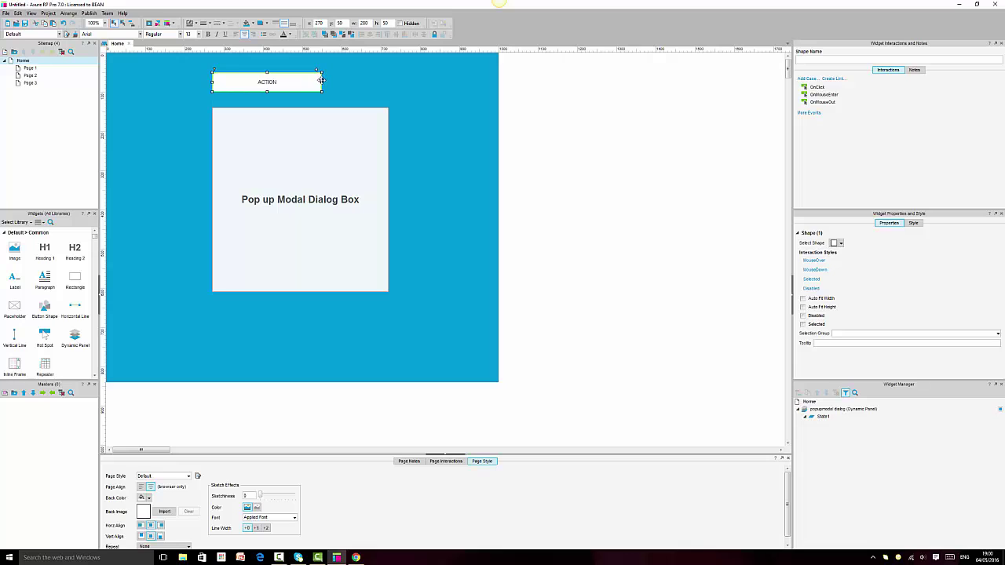
pyautogui.moveTo(321, 81); pyautogui.dragTo(388, 81)
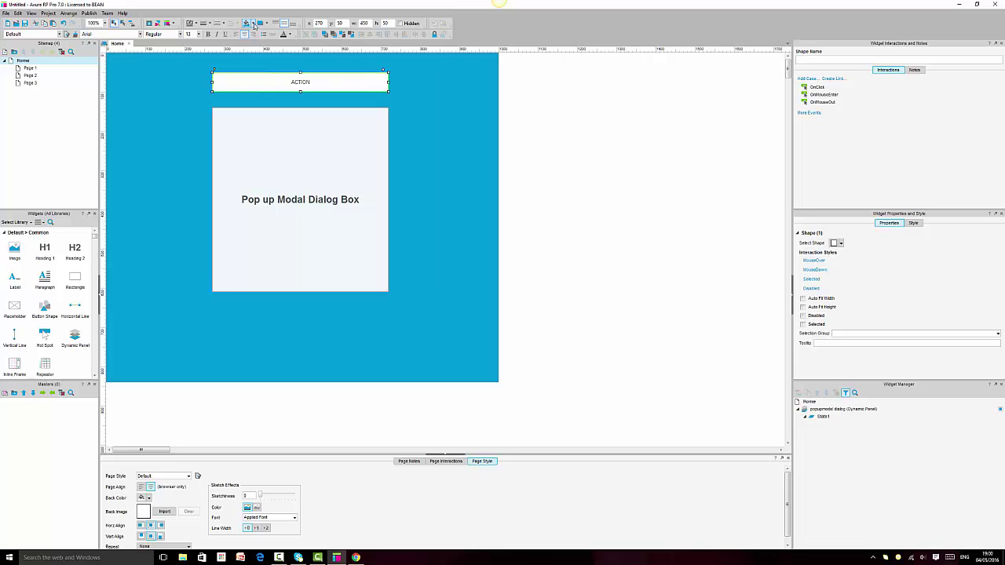
pyautogui.click(254, 26)
pyautogui.click(249, 64)
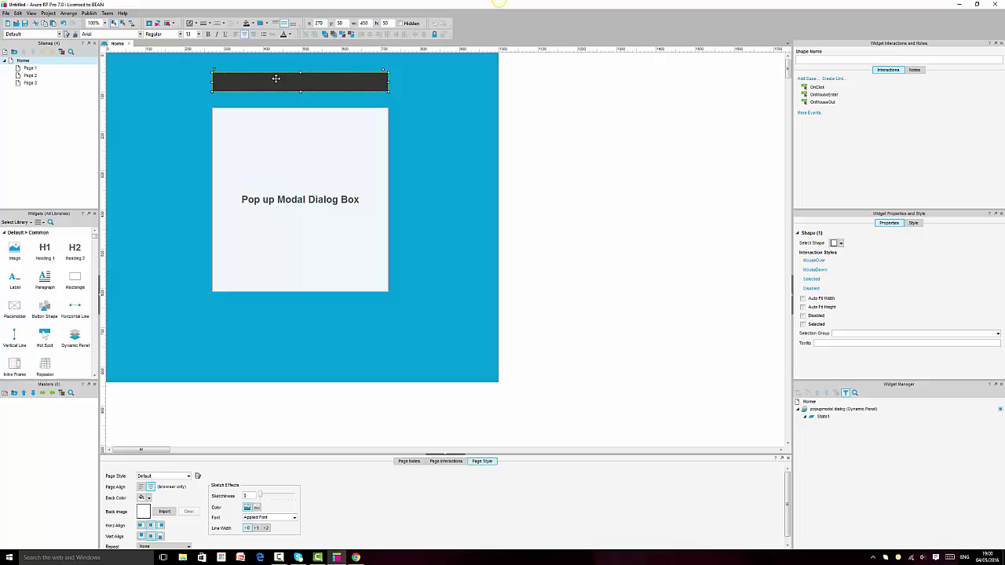
pyautogui.click(288, 34)
pyautogui.click(287, 81)
# - Relabel the button 'Load Modal Dialog Box' and reselect the popup dialog panel
pyautogui.doubleClick(288, 81)
pyautogui.press('Delete')
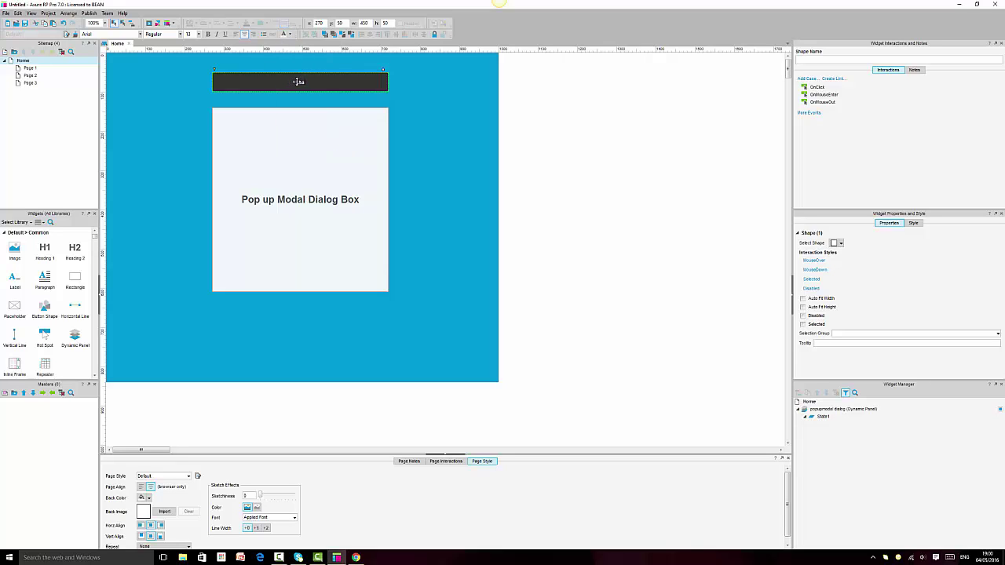
pyautogui.write('Load Modal Dialog Box')
pyautogui.click(592, 162)
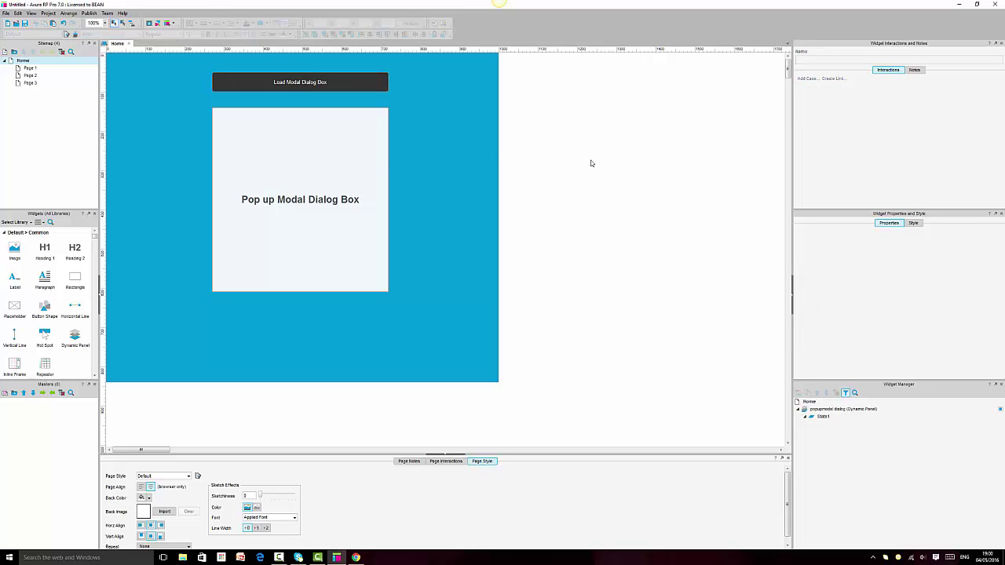
pyautogui.click(318, 76)
pyautogui.click(203, 23)
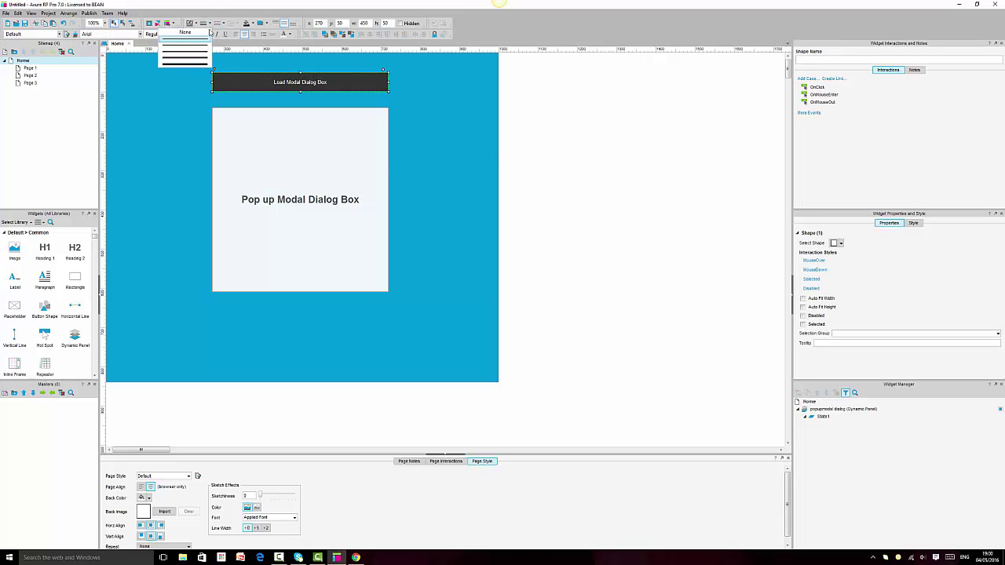
pyautogui.click(551, 108)
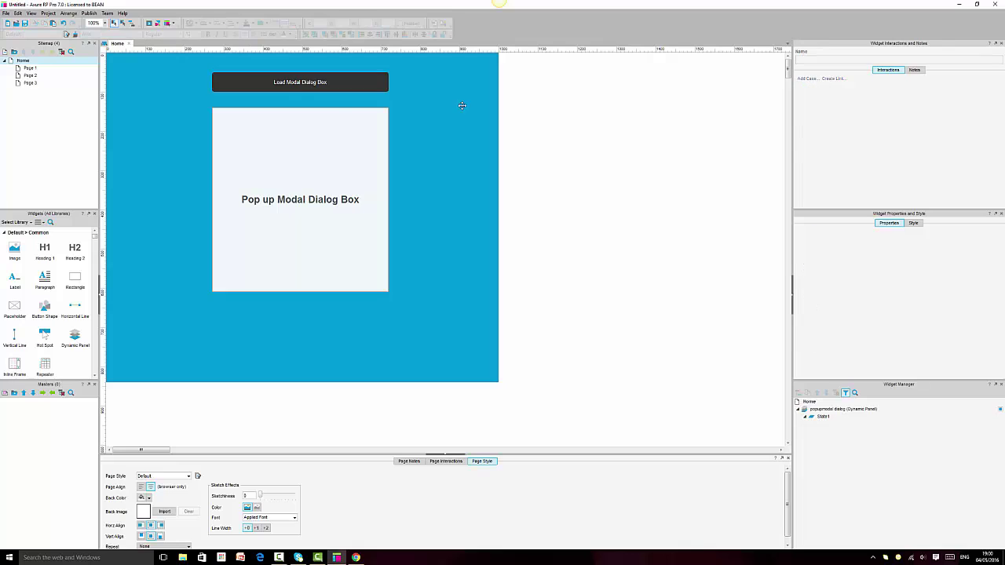
pyautogui.click(340, 154)
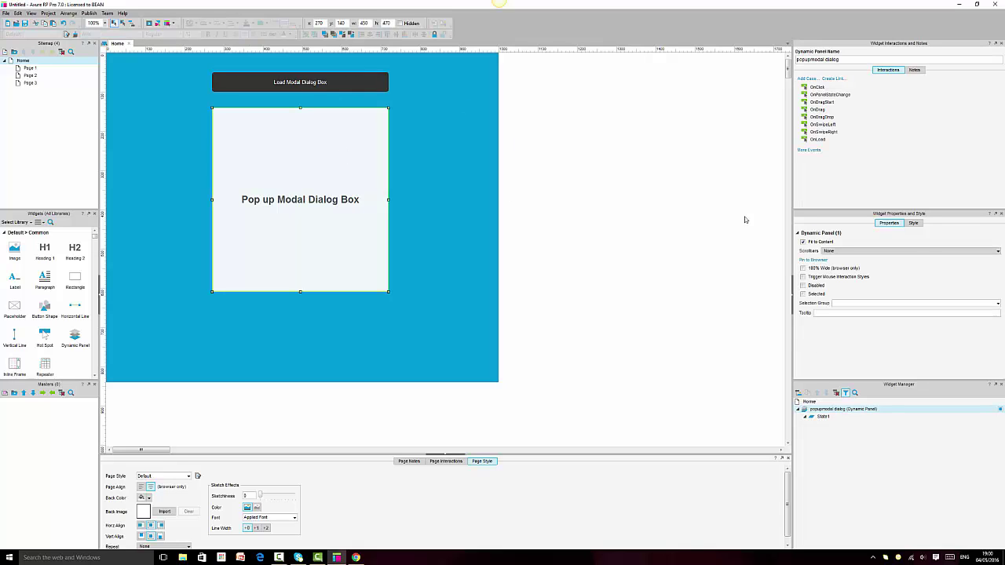
pyautogui.click(694, 250)
pyautogui.click(348, 146)
pyautogui.click(343, 82)
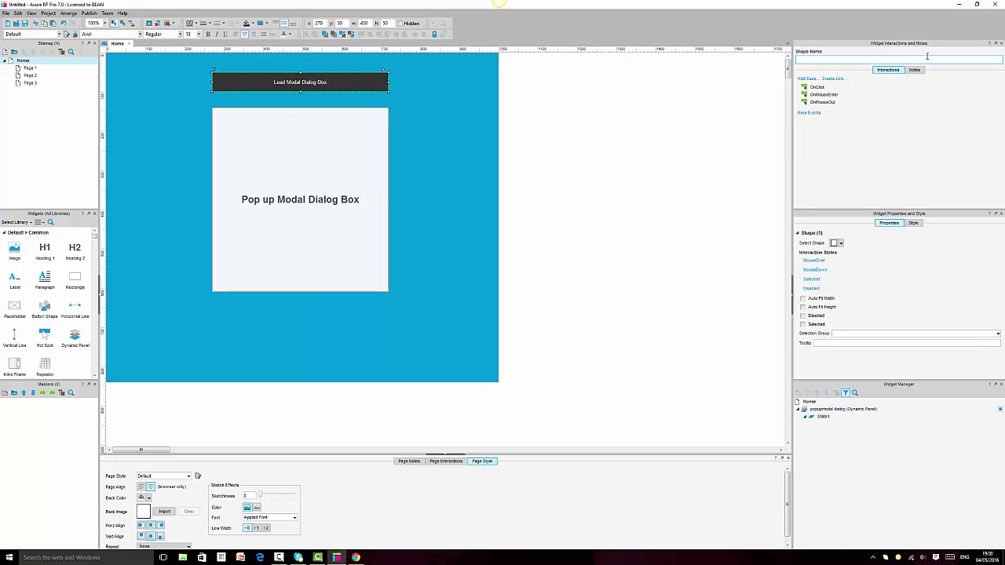
pyautogui.click(820, 113)
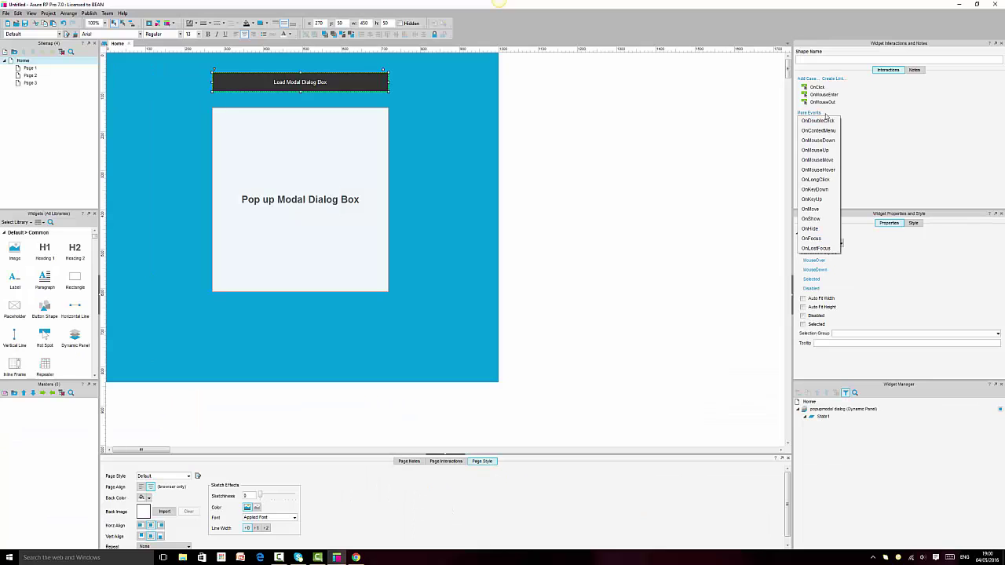
pyautogui.click(944, 121)
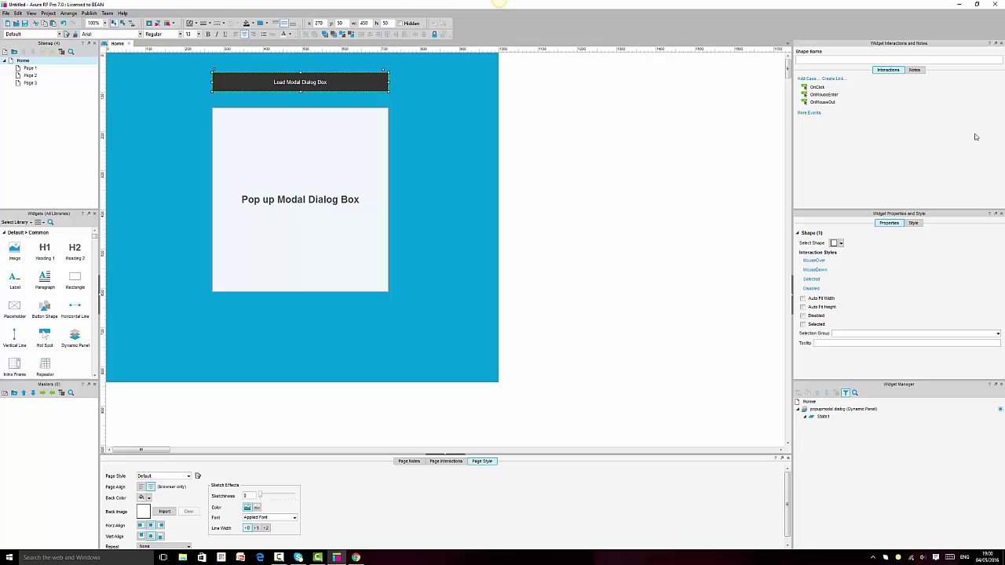
pyautogui.click(818, 88)
pyautogui.doubleClick(818, 88)
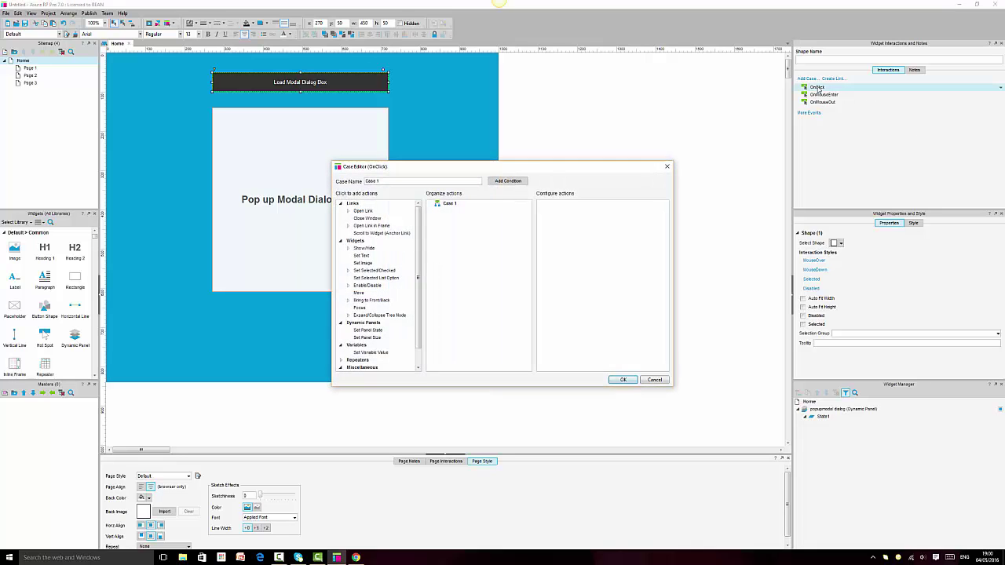
pyautogui.scroll(-1, 417, 292)
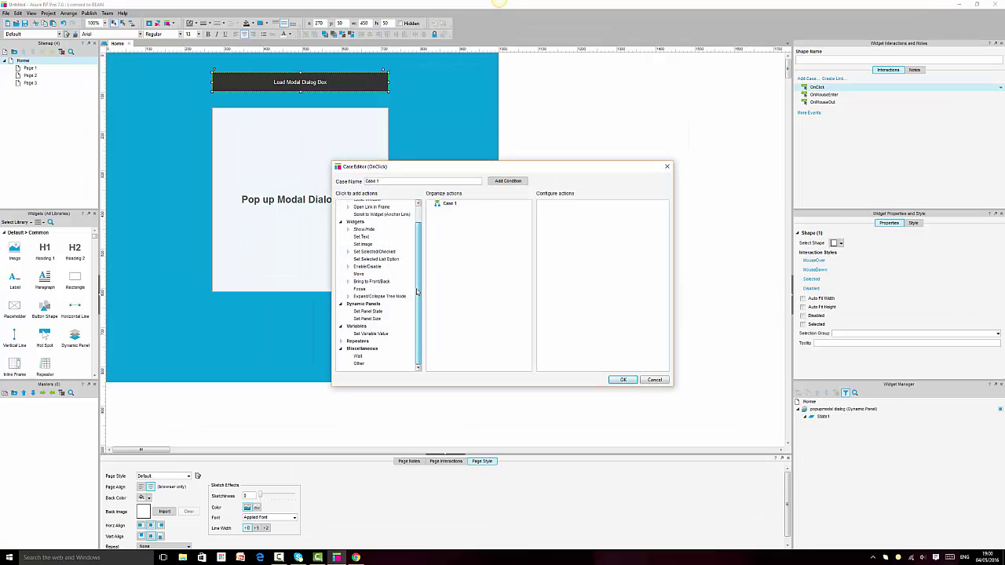
pyautogui.click(655, 380)
pyautogui.click(366, 177)
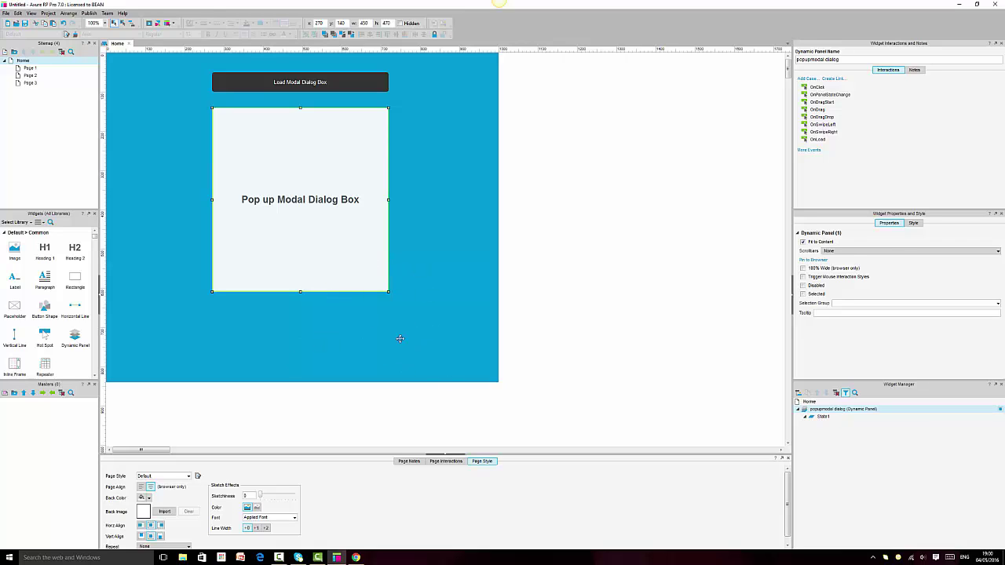
pyautogui.click(149, 25)
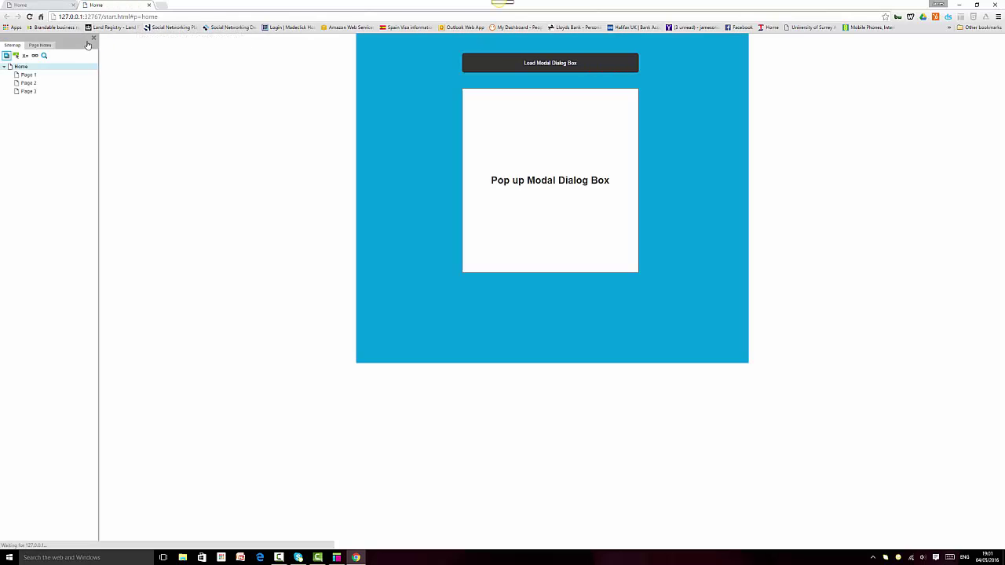
pyautogui.click(87, 42)
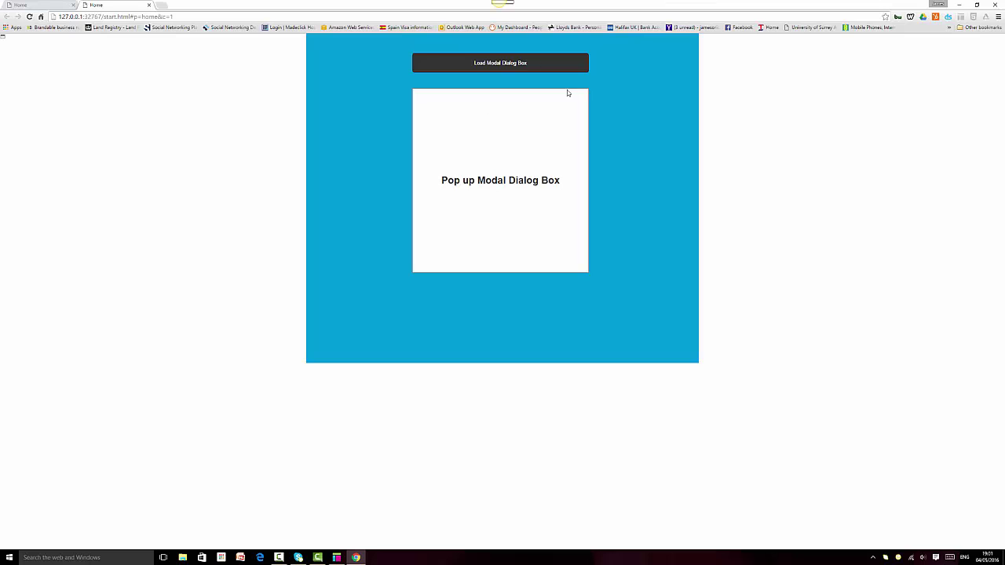
pyautogui.click(339, 558)
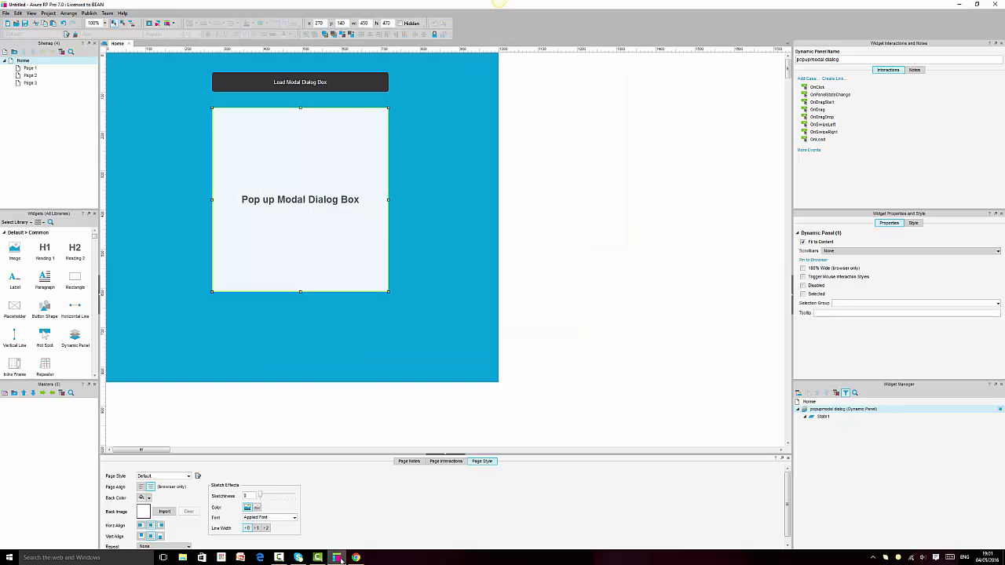
# - Set the popup panel to Hidden, preview it in Chrome, then select the button in Axure
pyautogui.click(400, 23)
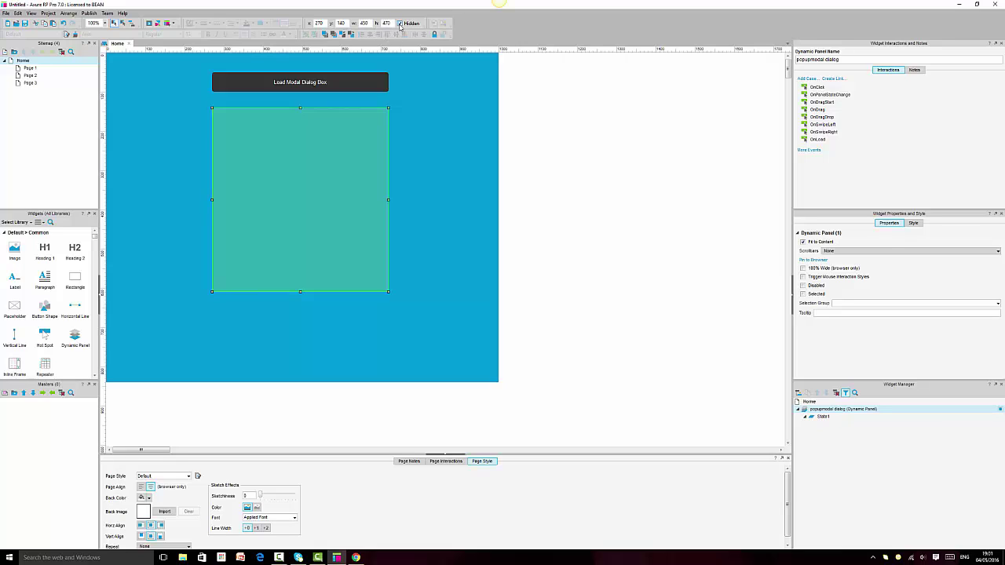
pyautogui.click(537, 184)
pyautogui.press('F5')
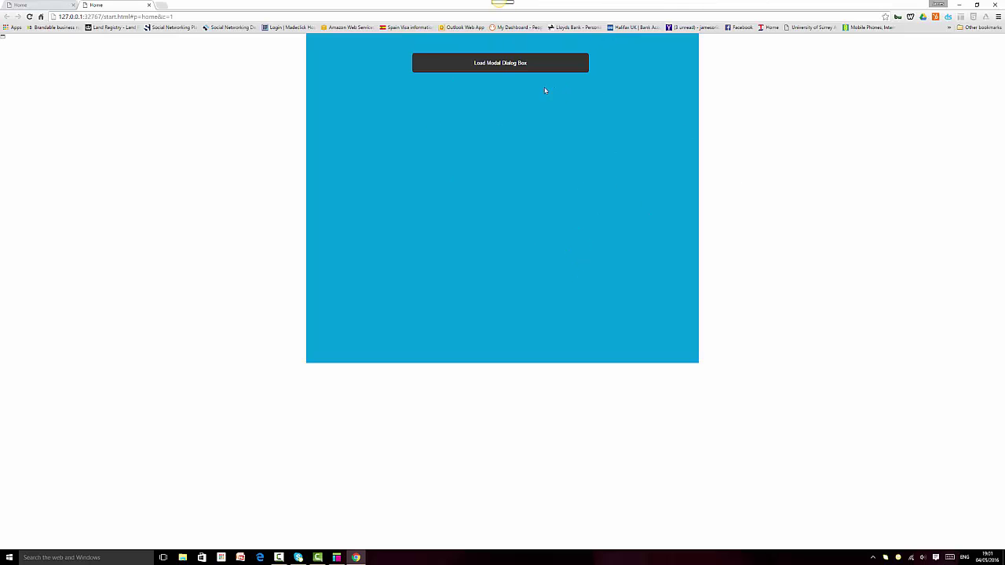
pyautogui.tripleClick(513, 62)
pyautogui.click(337, 557)
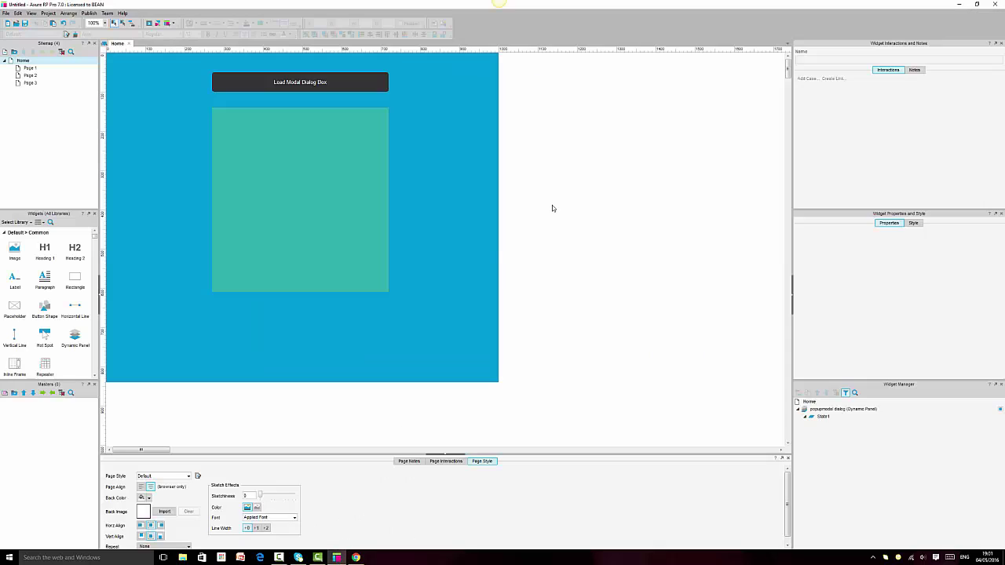
pyautogui.click(320, 81)
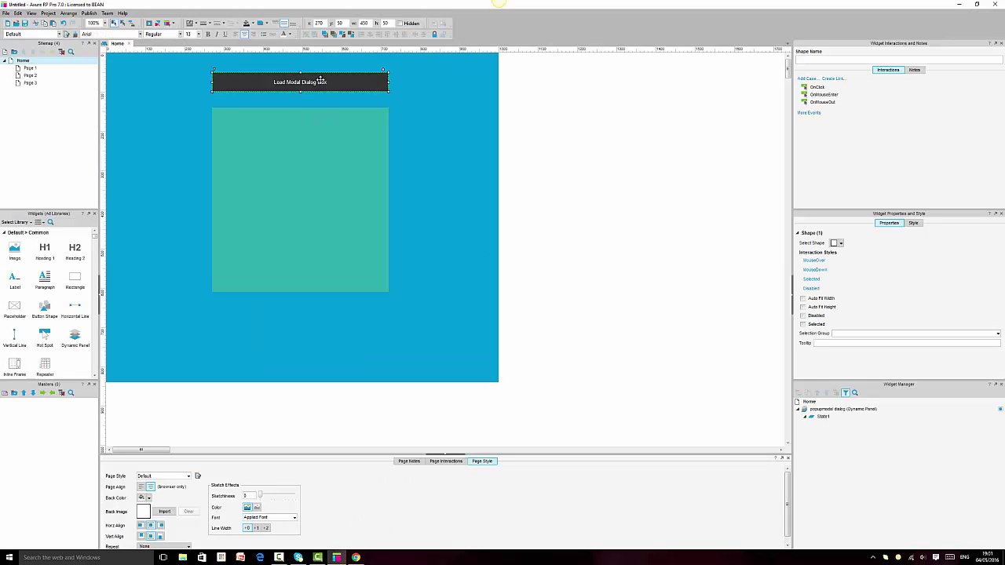
# - Add an OnClick Show action for popupmodal dialog with a 500 ms slide-down animation
pyautogui.doubleClick(817, 87)
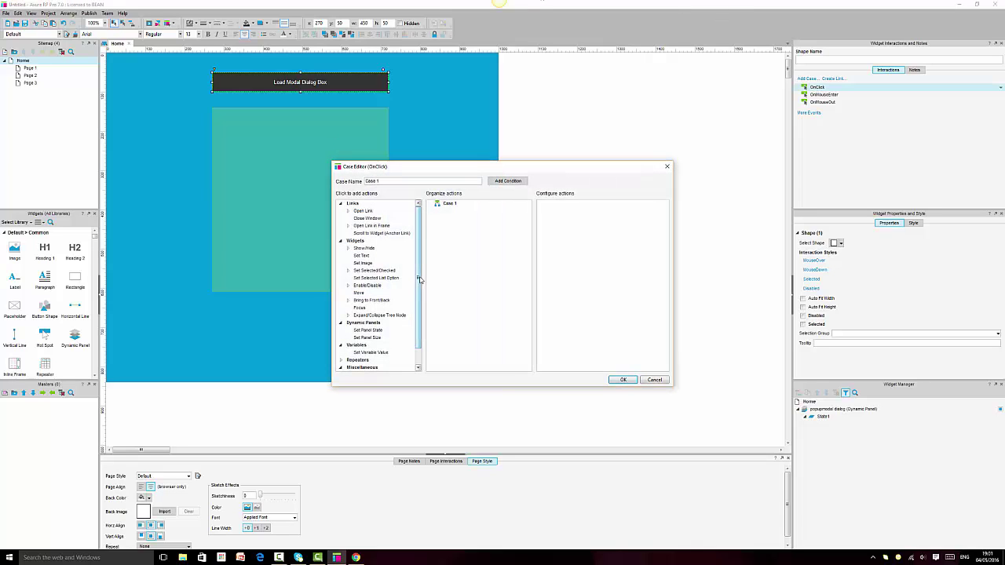
pyautogui.scroll(-2, 376, 282)
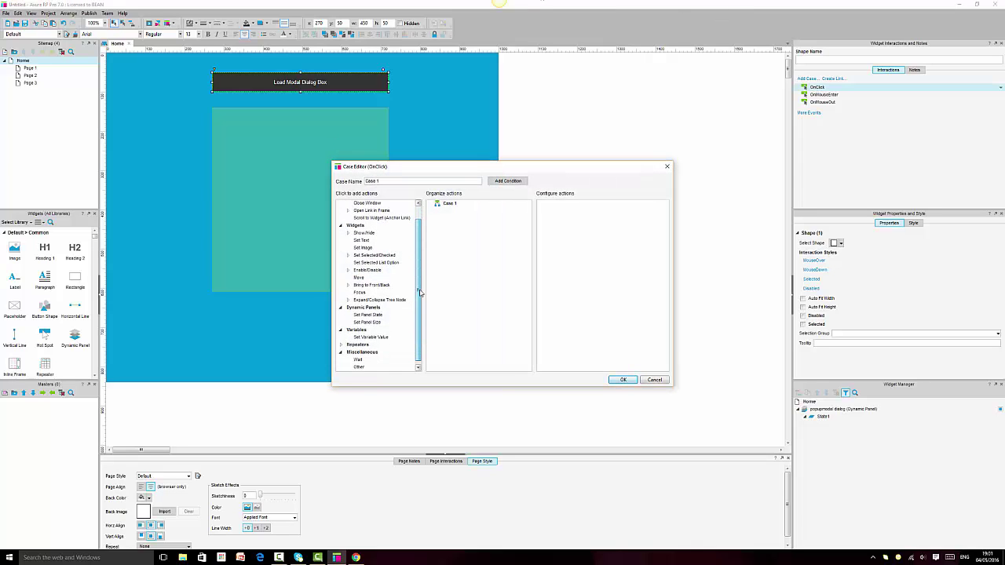
pyautogui.click(366, 234)
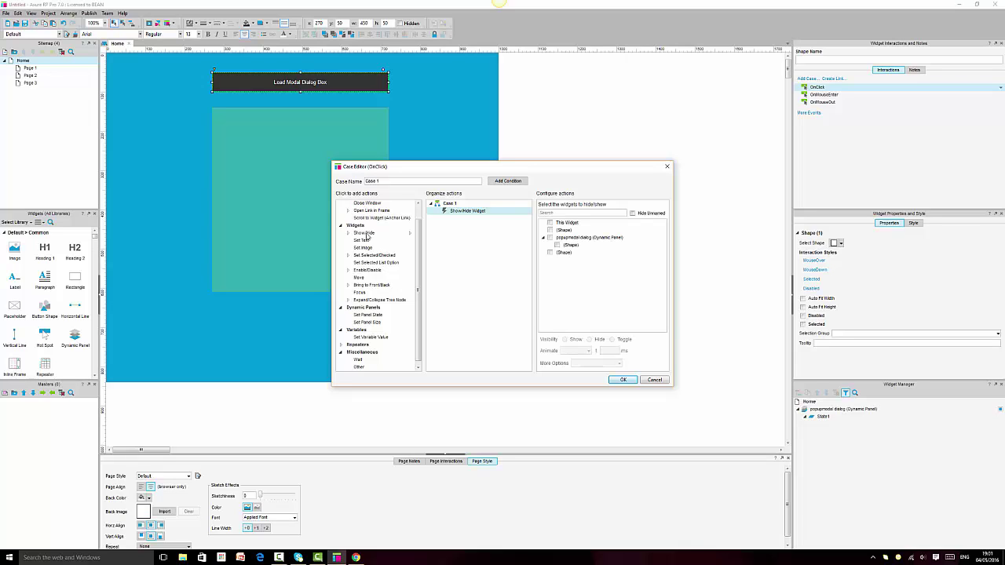
pyautogui.click(550, 237)
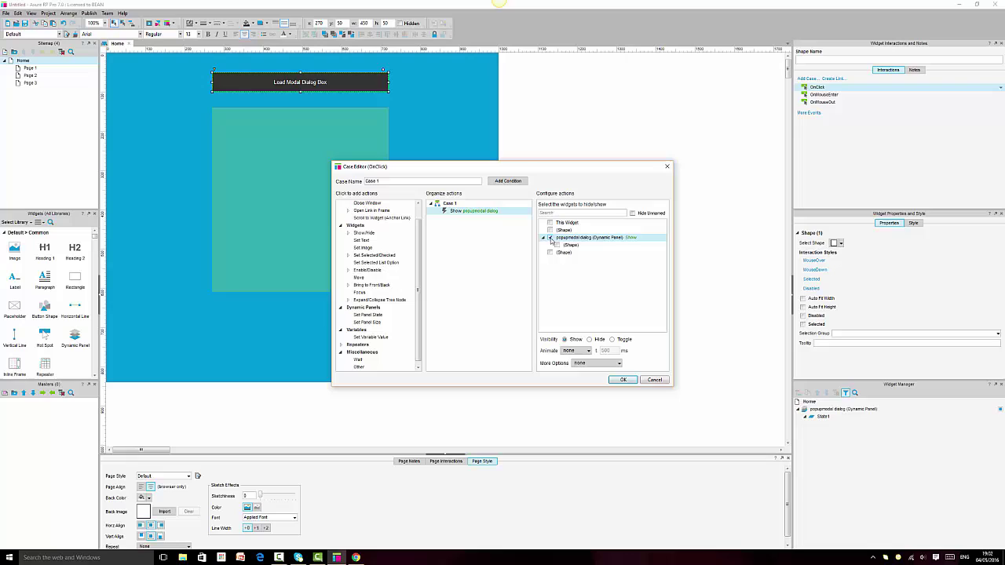
pyautogui.click(588, 351)
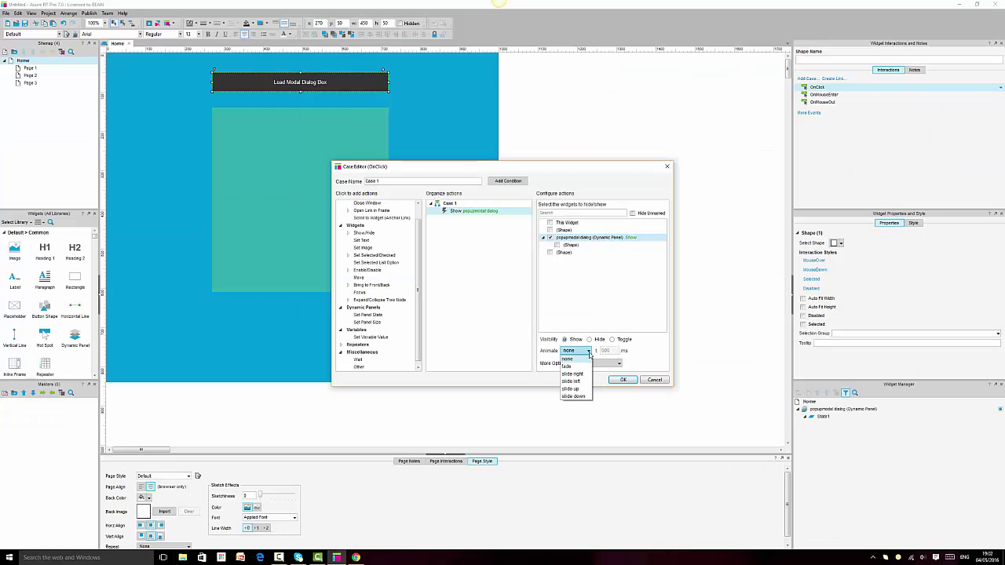
pyautogui.click(585, 396)
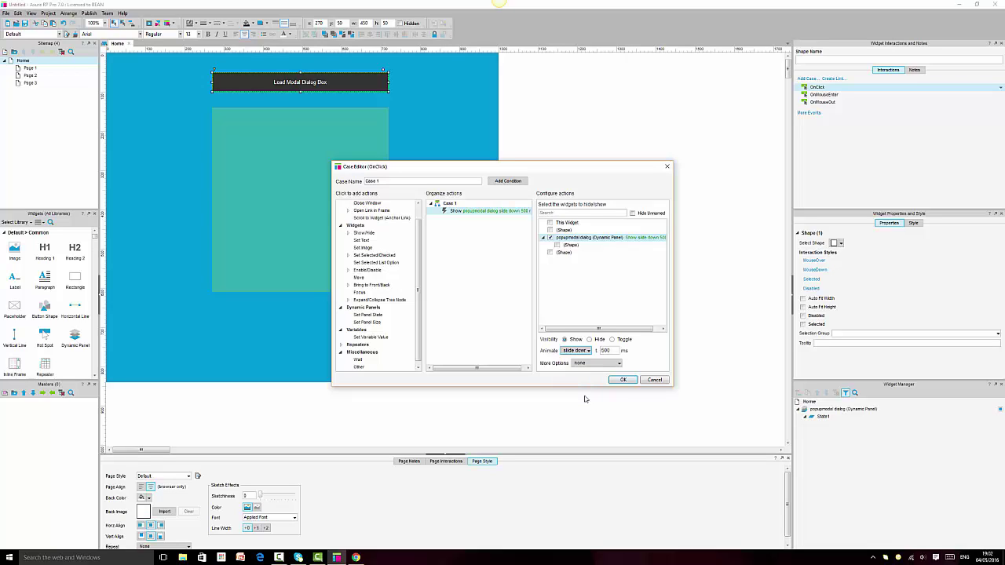
pyautogui.doubleClick(614, 351)
pyautogui.click(612, 369)
# - Try the live site's carer search modal, reload the local prototype, and return to Axure
pyautogui.click(356, 557)
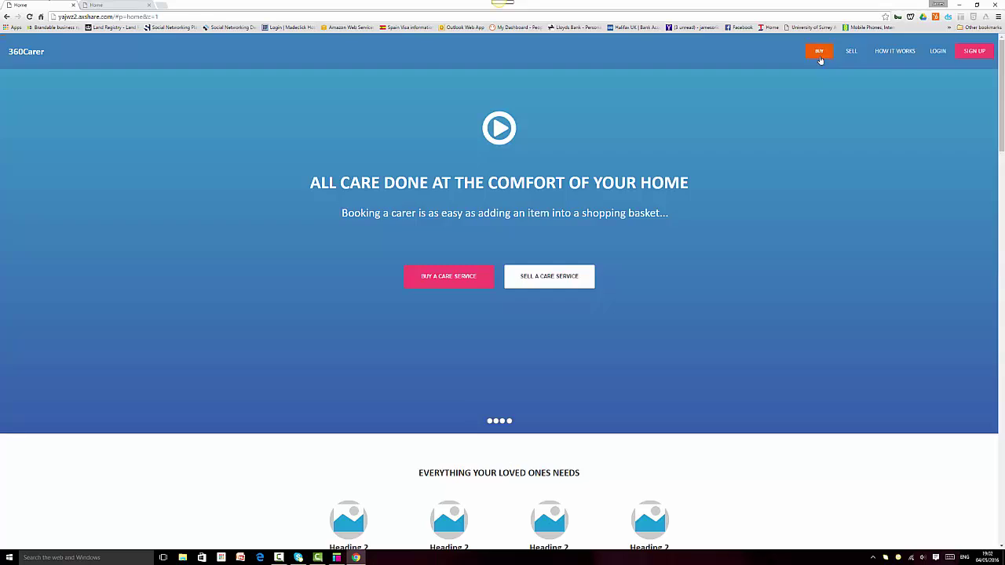
pyautogui.click(819, 55)
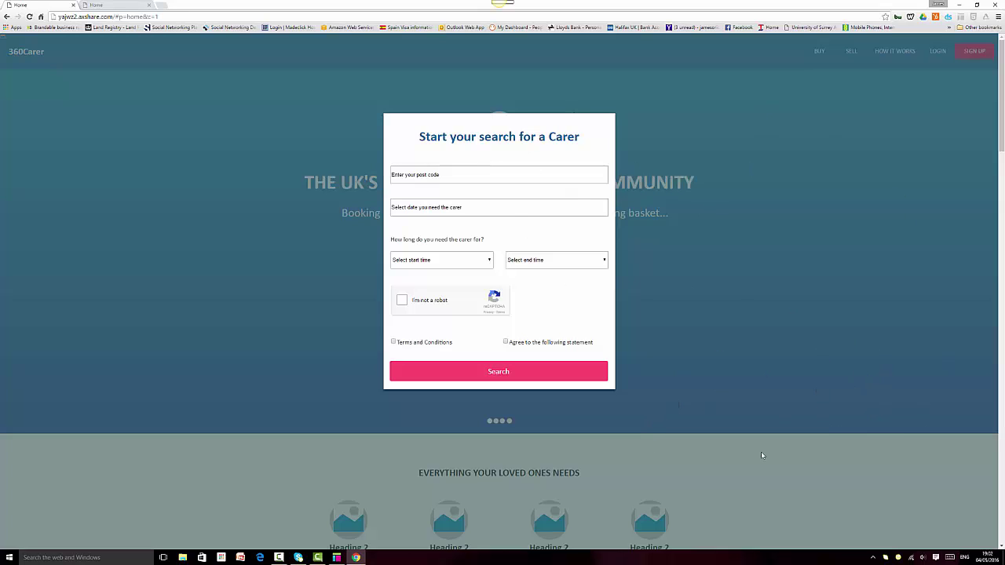
pyautogui.click(839, 226)
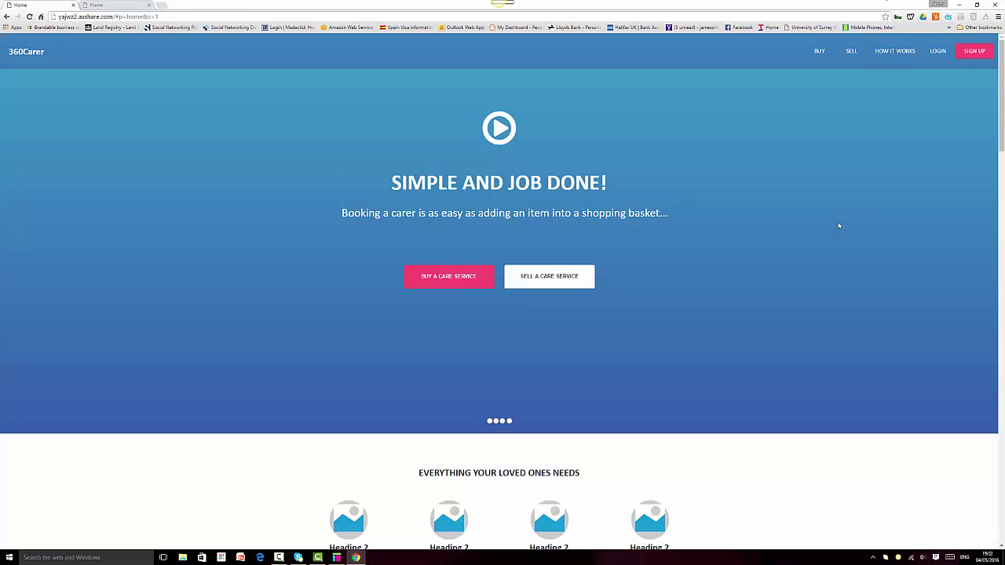
pyautogui.click(135, 4)
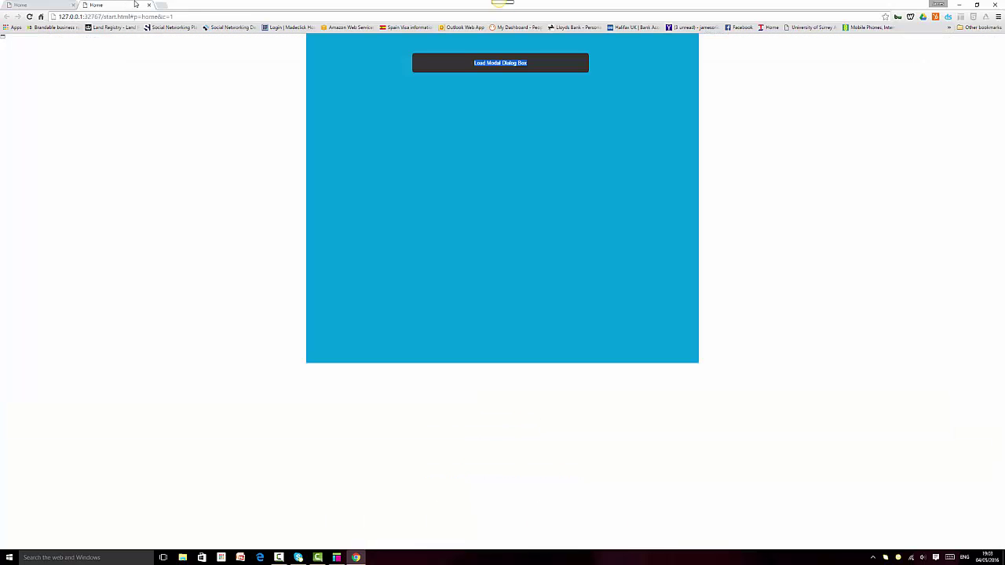
pyautogui.click(30, 17)
pyautogui.click(336, 557)
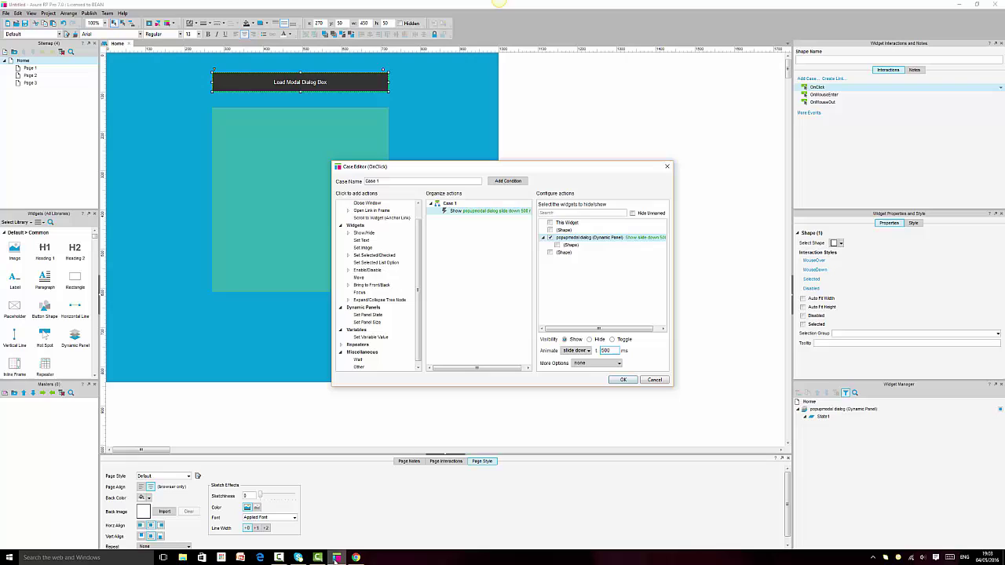
# - Keep the 500 ms slide-down and set the show option to 'treat as lightbox'
pyautogui.click(585, 353)
pyautogui.click(574, 396)
pyautogui.click(603, 364)
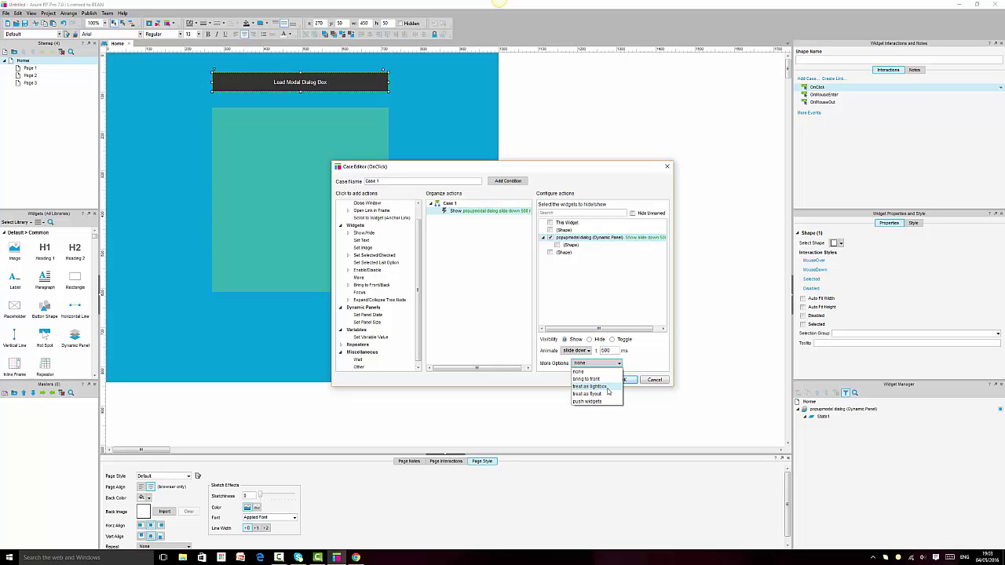
pyautogui.click(607, 387)
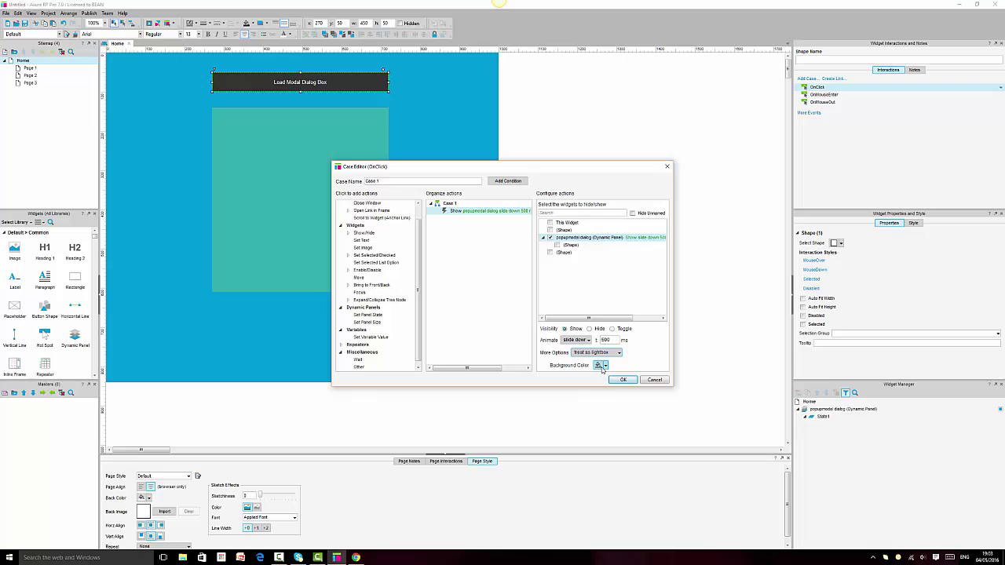
pyautogui.click(605, 366)
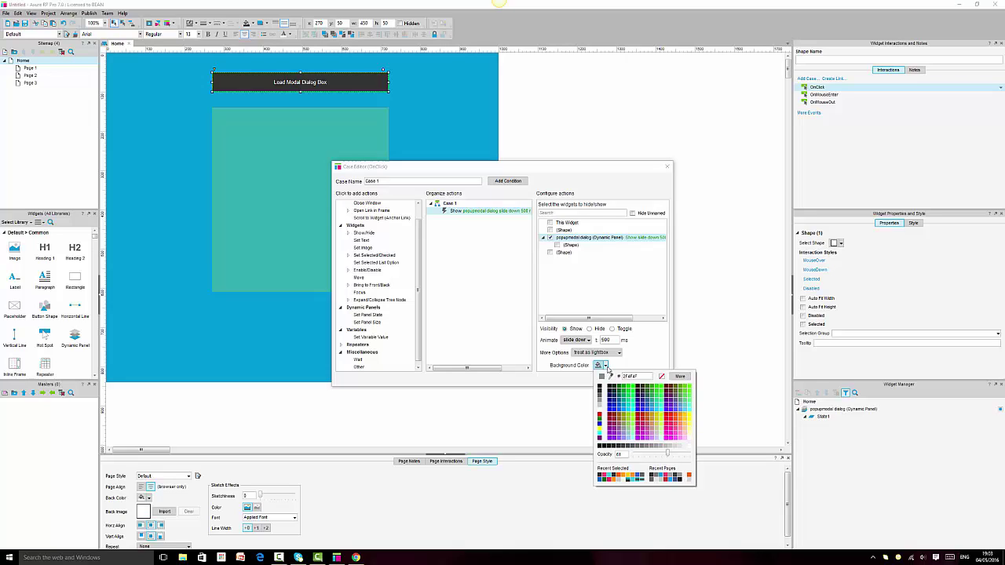
pyautogui.click(638, 363)
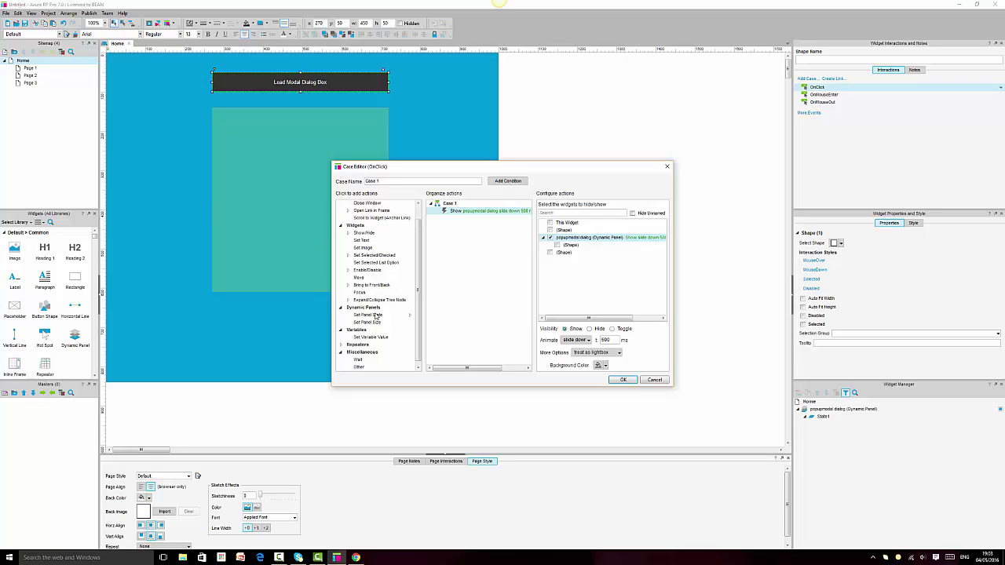
# - Add a Bring to Front action targeting the popupmodal dialog panel and confirm the case with OK
pyautogui.click(366, 287)
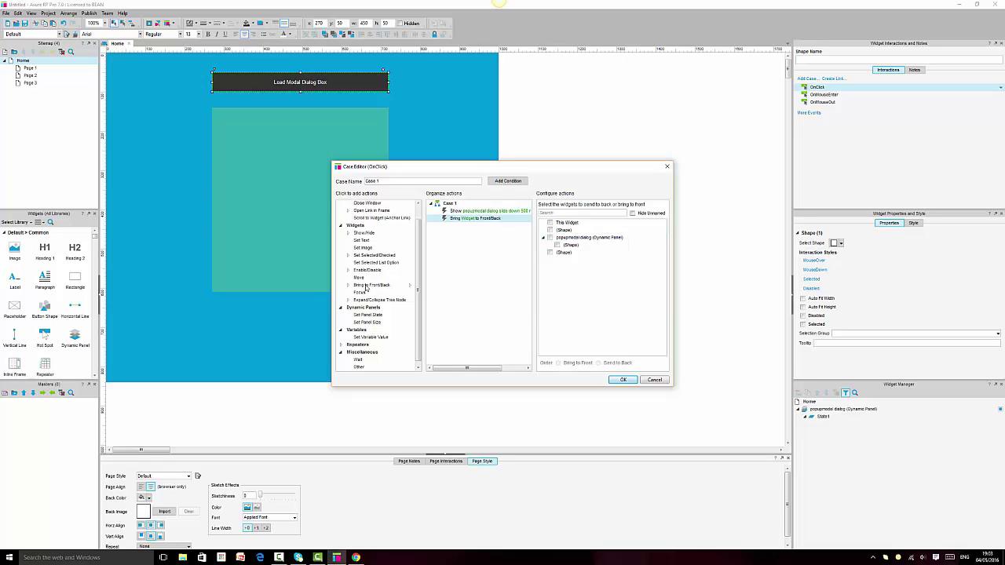
pyautogui.click(549, 237)
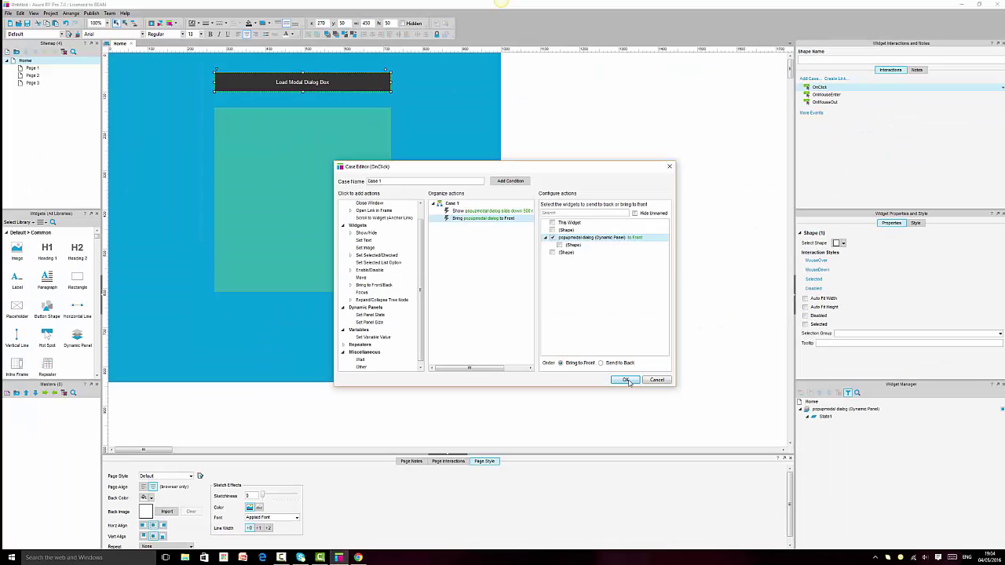
pyautogui.click(622, 380)
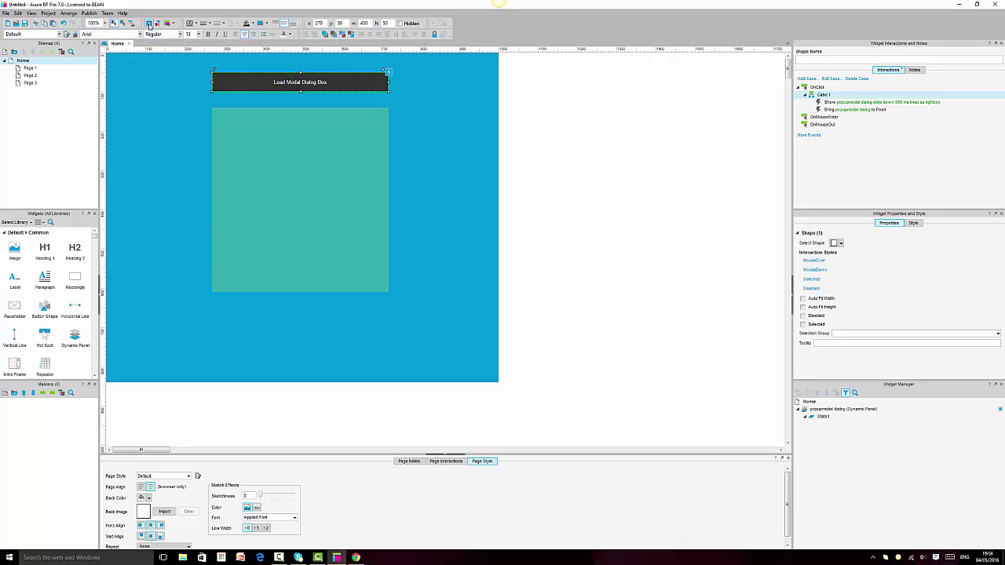
# - Preview the prototype in Chrome to see the Load Modal Dialog Box button on the blue page
pyautogui.click(356, 557)
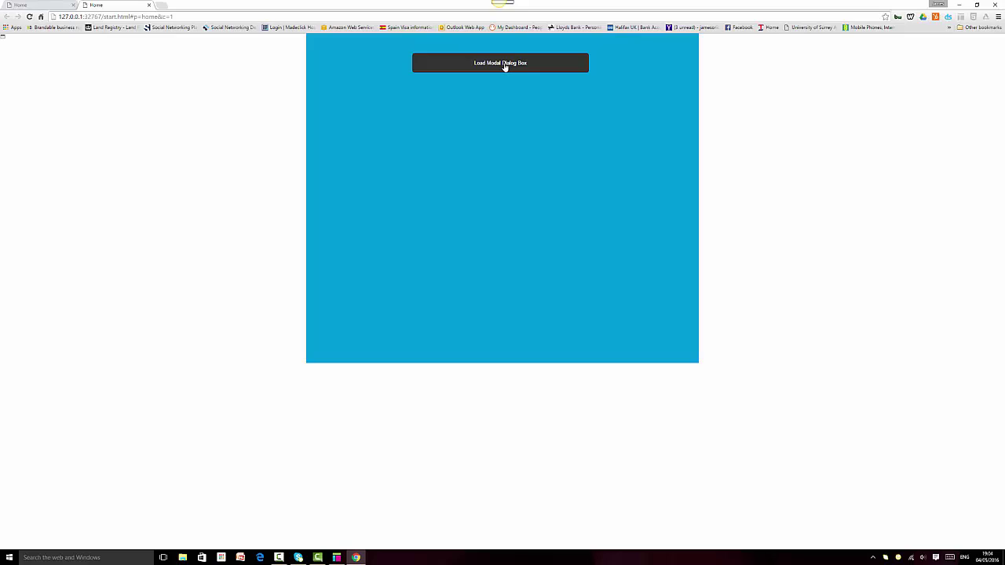
pyautogui.click(505, 65)
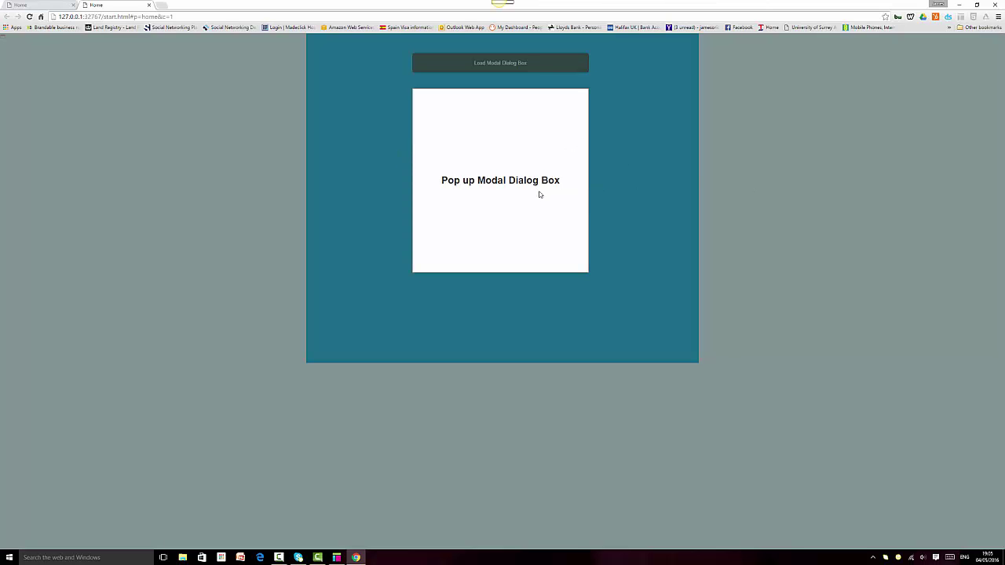
pyautogui.click(751, 172)
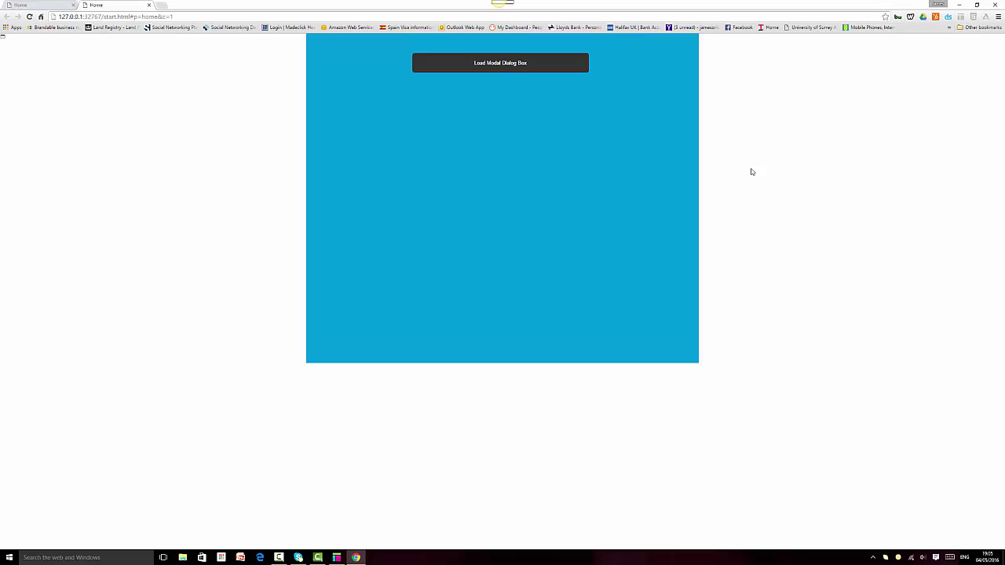
pyautogui.click(49, 3)
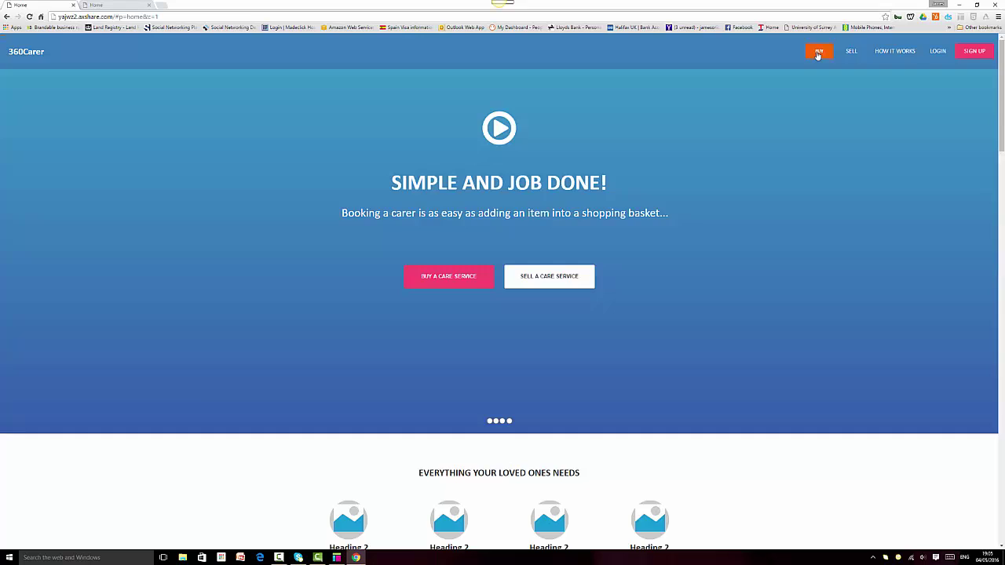
pyautogui.click(817, 52)
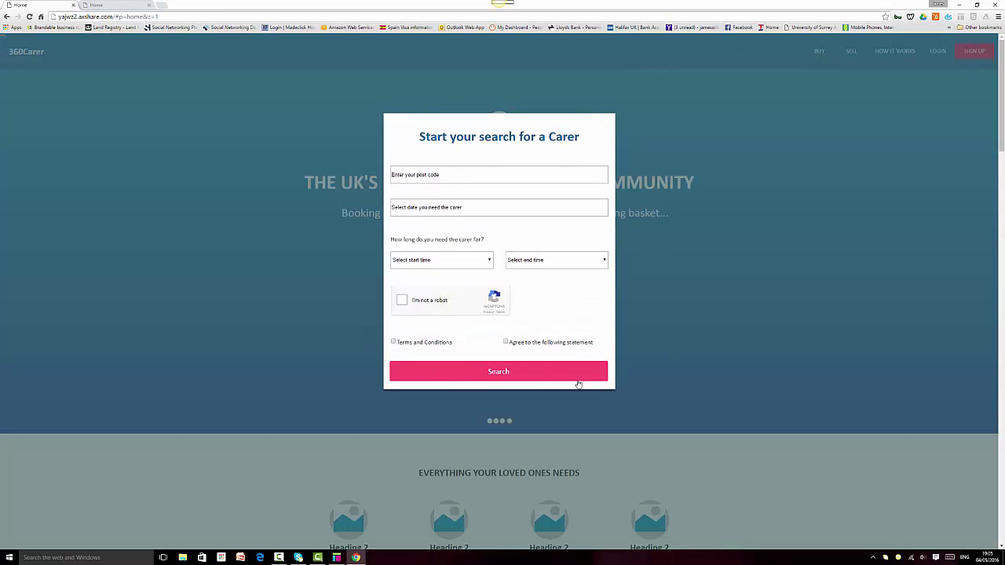
pyautogui.click(688, 341)
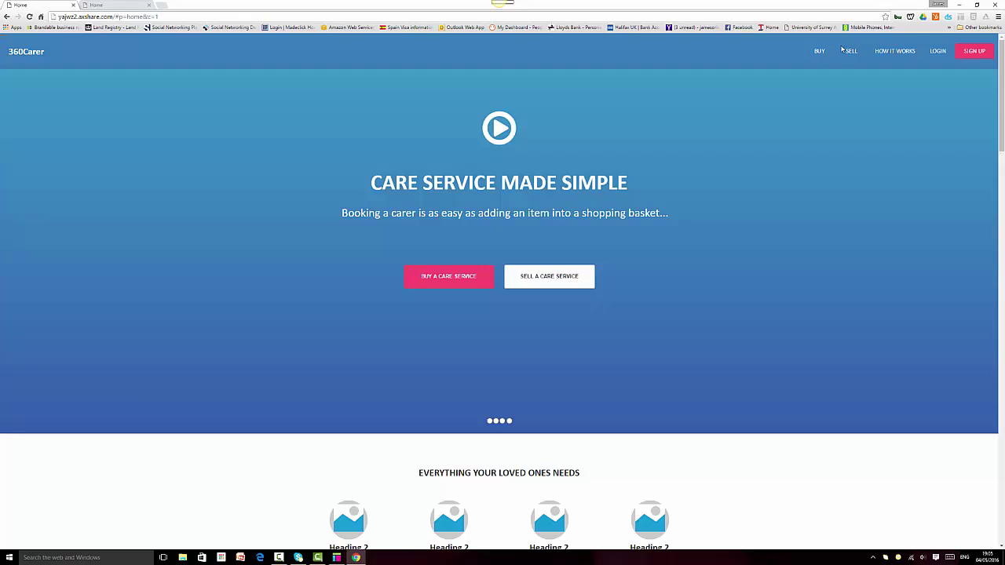
pyautogui.click(110, 5)
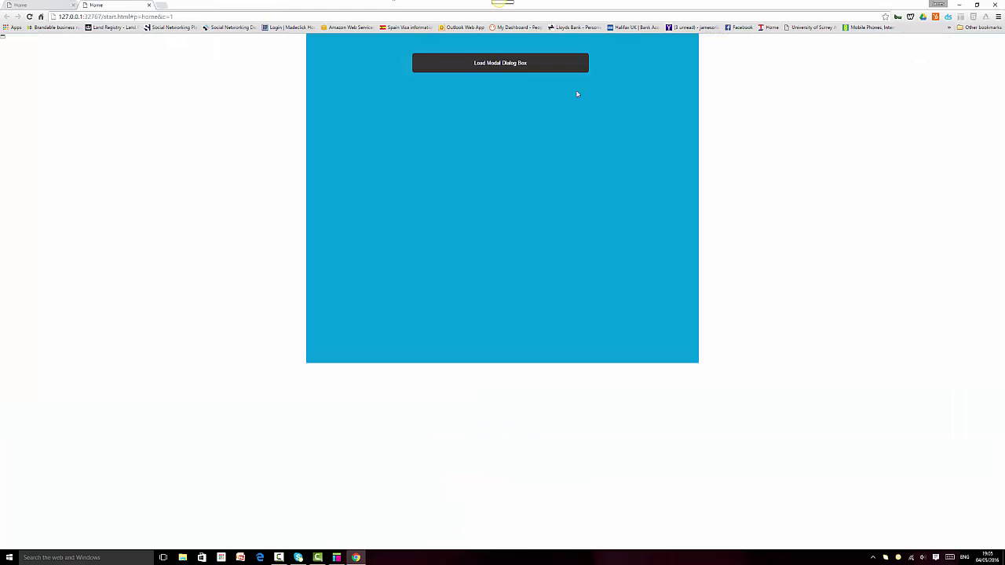
pyautogui.hotkey('ctrl', 'Tab')
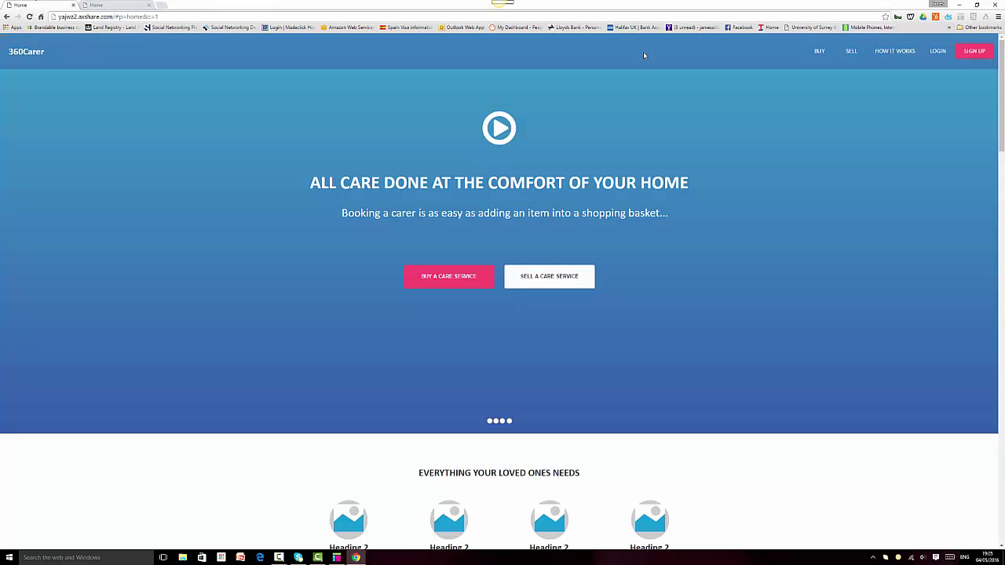
pyautogui.click(817, 52)
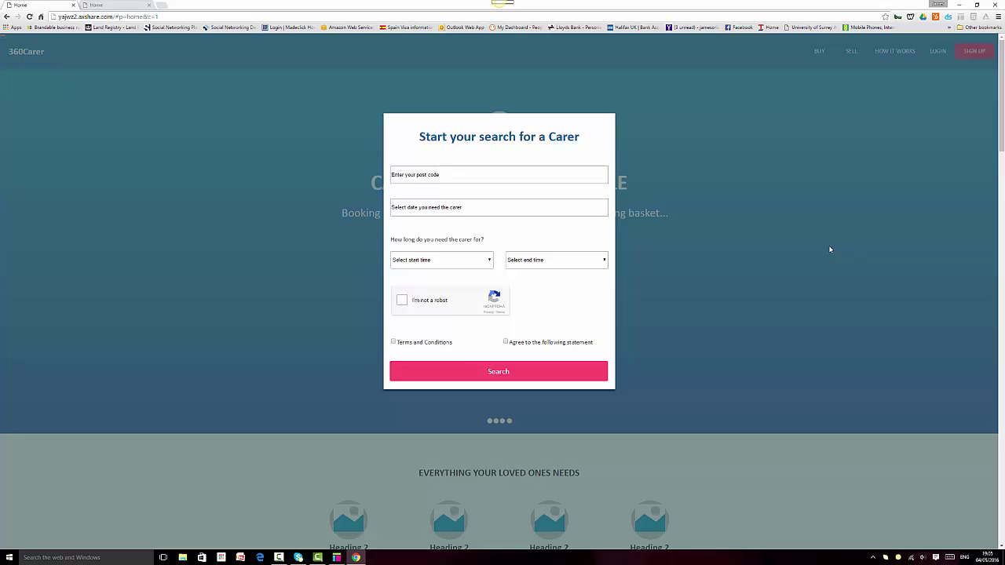
pyautogui.click(829, 249)
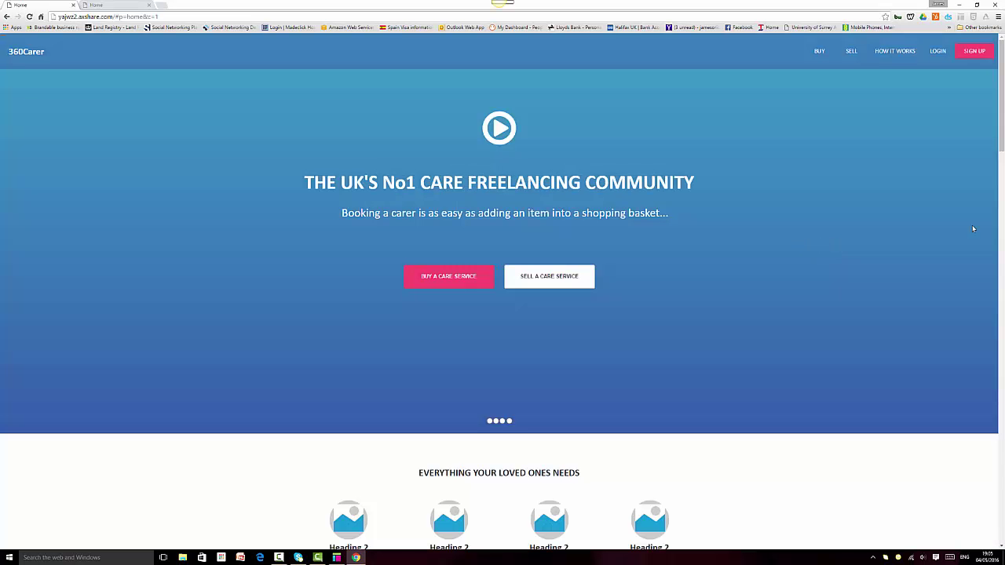
pyautogui.moveTo(1004, 92)
pyautogui.mouseDown()
pyautogui.moveTo(1002, 471)
pyautogui.moveTo(1002, 86)
pyautogui.mouseUp()
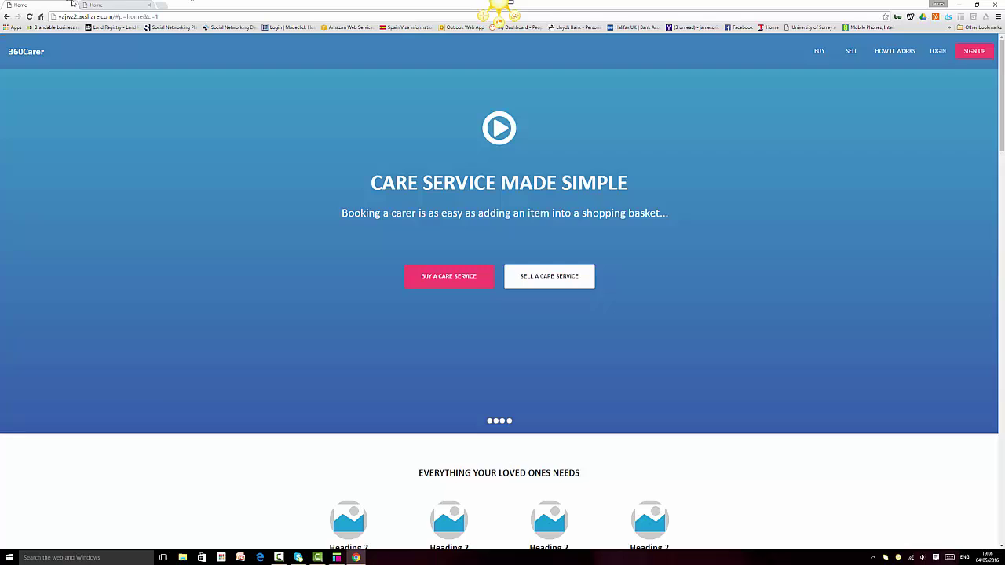
pyautogui.click(134, 3)
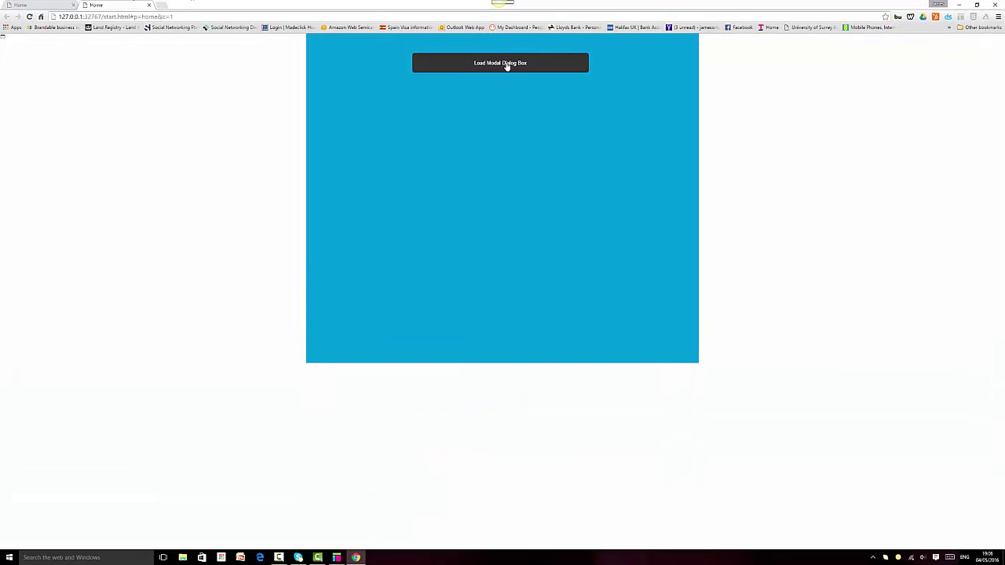
# - Test the lightbox by loading and dismissing the modal dialog several times, leaving it open
pyautogui.click(506, 66)
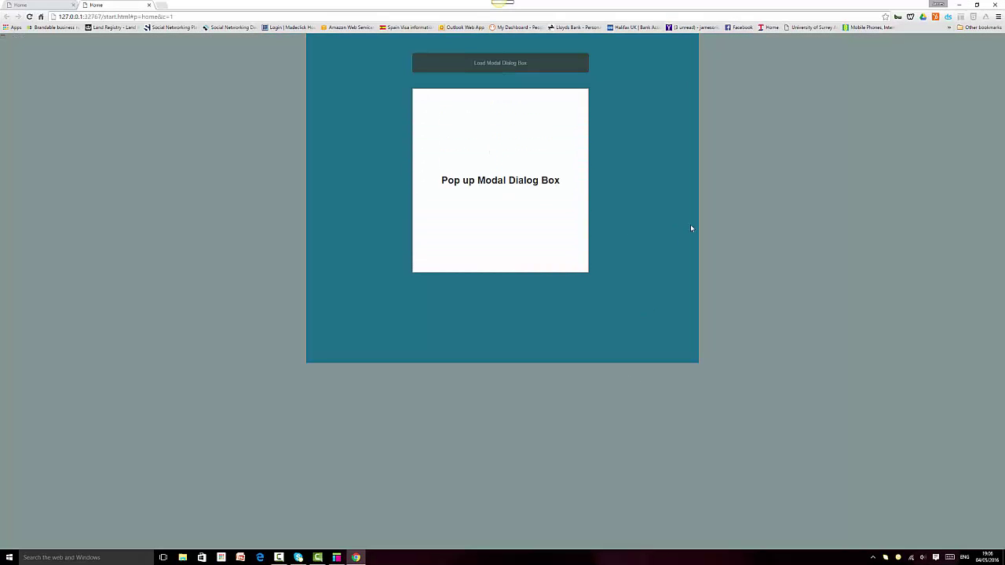
pyautogui.click(837, 212)
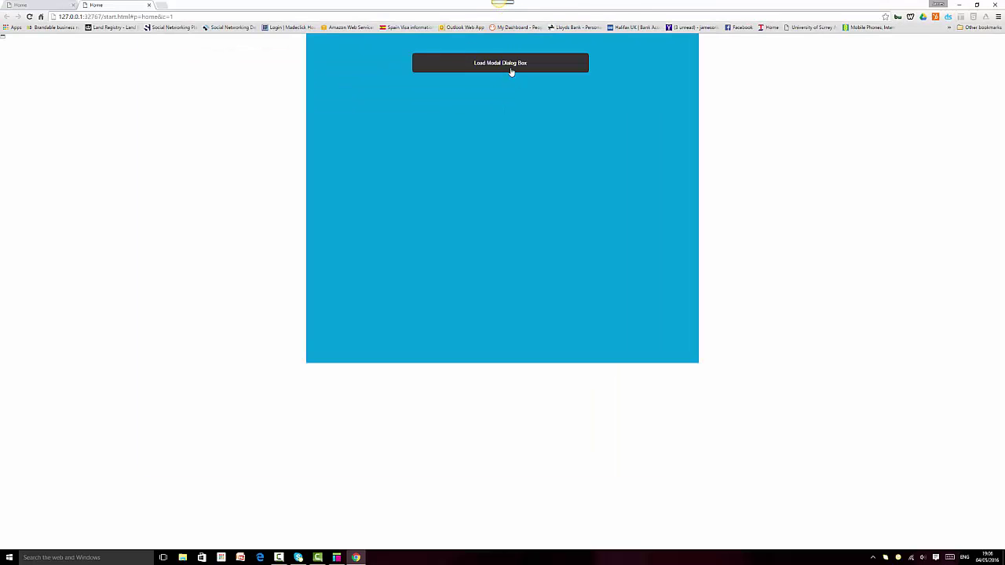
pyautogui.click(510, 64)
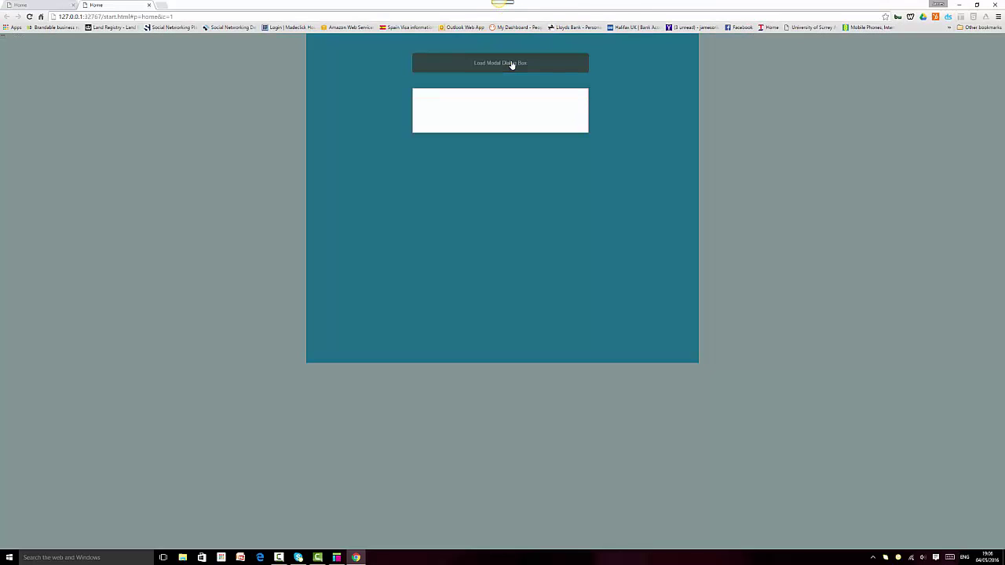
pyautogui.click(848, 234)
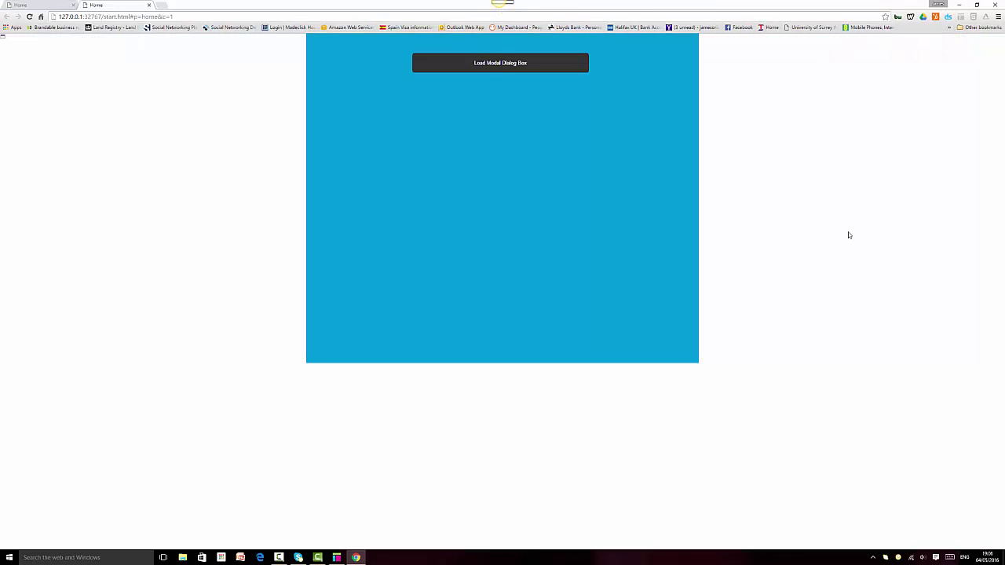
pyautogui.click(519, 71)
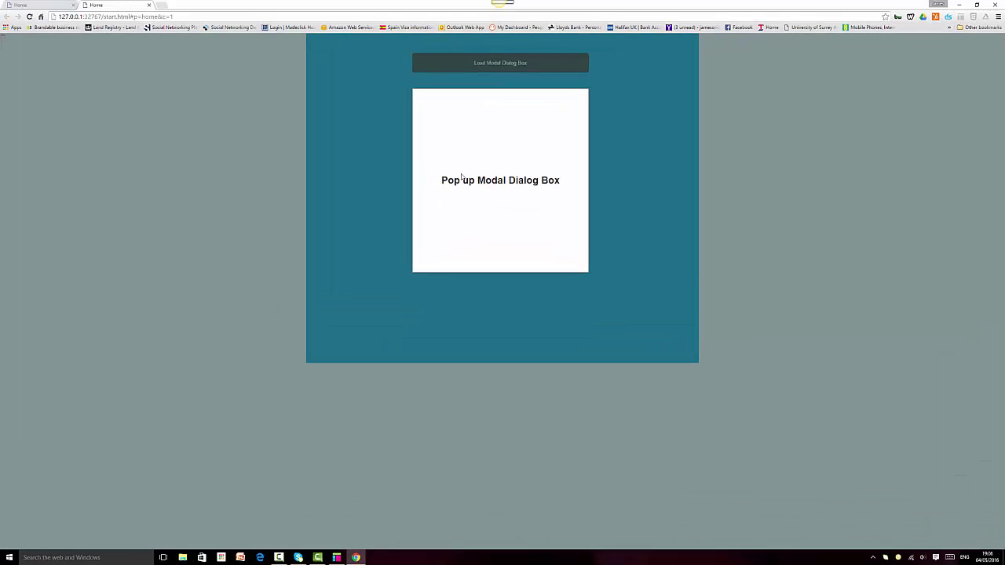
pyautogui.click(337, 558)
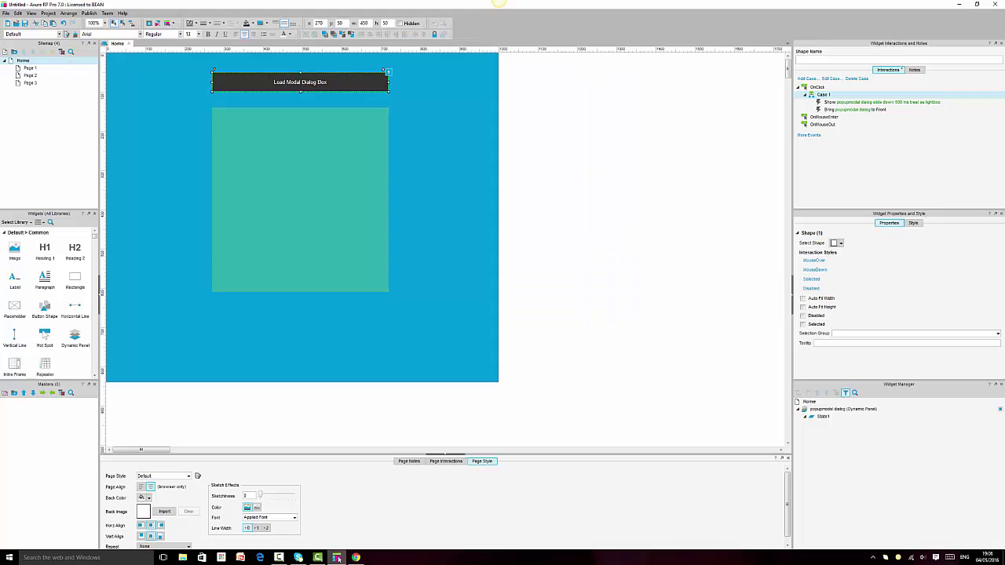
pyautogui.click(590, 240)
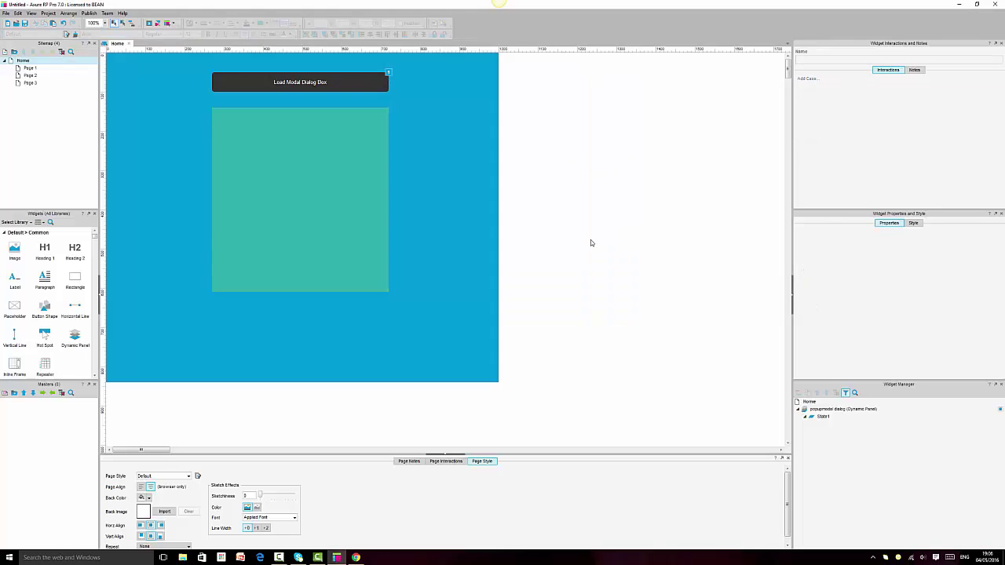
pyautogui.click(338, 81)
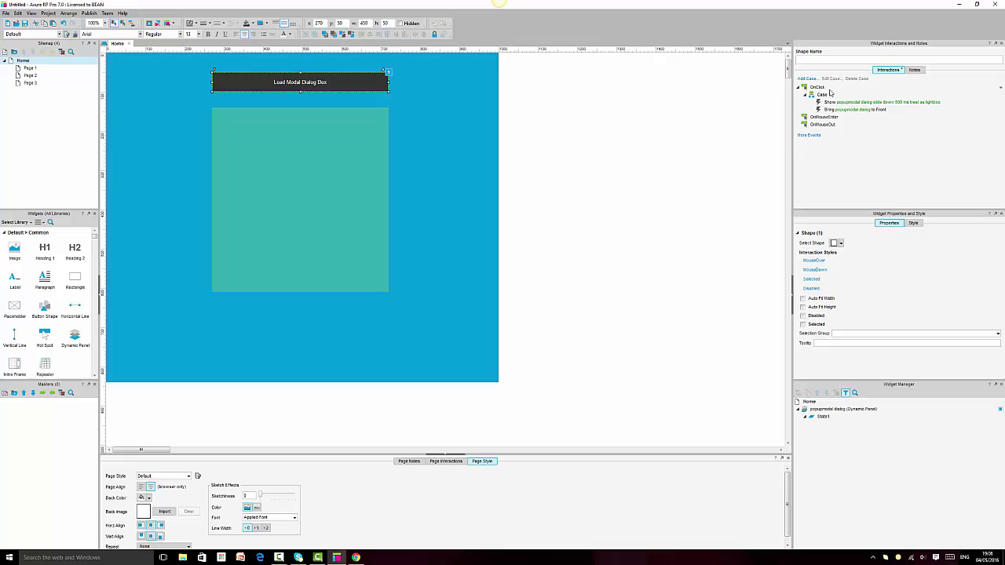